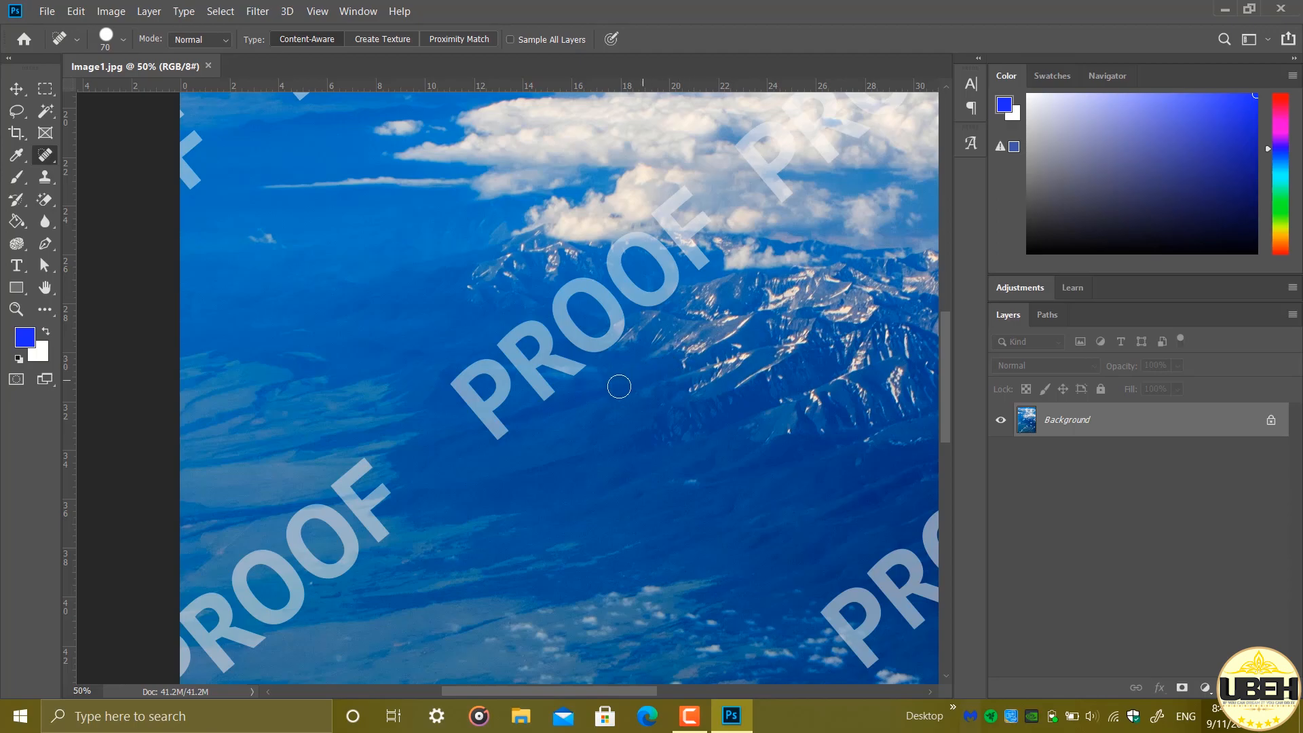
Paint over the letter P and the first O of the central PROOF watermark with the Spot Healing Brush
{"action": "left_click", "coordinate": [501, 429]}
{"action": "left_click", "coordinate": [491, 422]}
{"action": "left_click", "coordinate": [487, 417]}
{"action": "left_click", "coordinate": [481, 408]}
{"action": "left_click", "coordinate": [472, 399]}
{"action": "left_click", "coordinate": [465, 391]}
{"action": "left_click", "coordinate": [455, 385]}
{"action": "left_click", "coordinate": [459, 380]}
{"action": "left_click", "coordinate": [469, 376]}
{"action": "left_click", "coordinate": [474, 371]}
{"action": "left_click", "coordinate": [483, 369]}
{"action": "left_click", "coordinate": [490, 367]}
{"action": "left_click", "coordinate": [497, 370]}
{"action": "left_click", "coordinate": [503, 382]}
{"action": "left_click", "coordinate": [501, 390]}
{"action": "left_click", "coordinate": [494, 404]}
{"action": "left_click", "coordinate": [485, 412]}
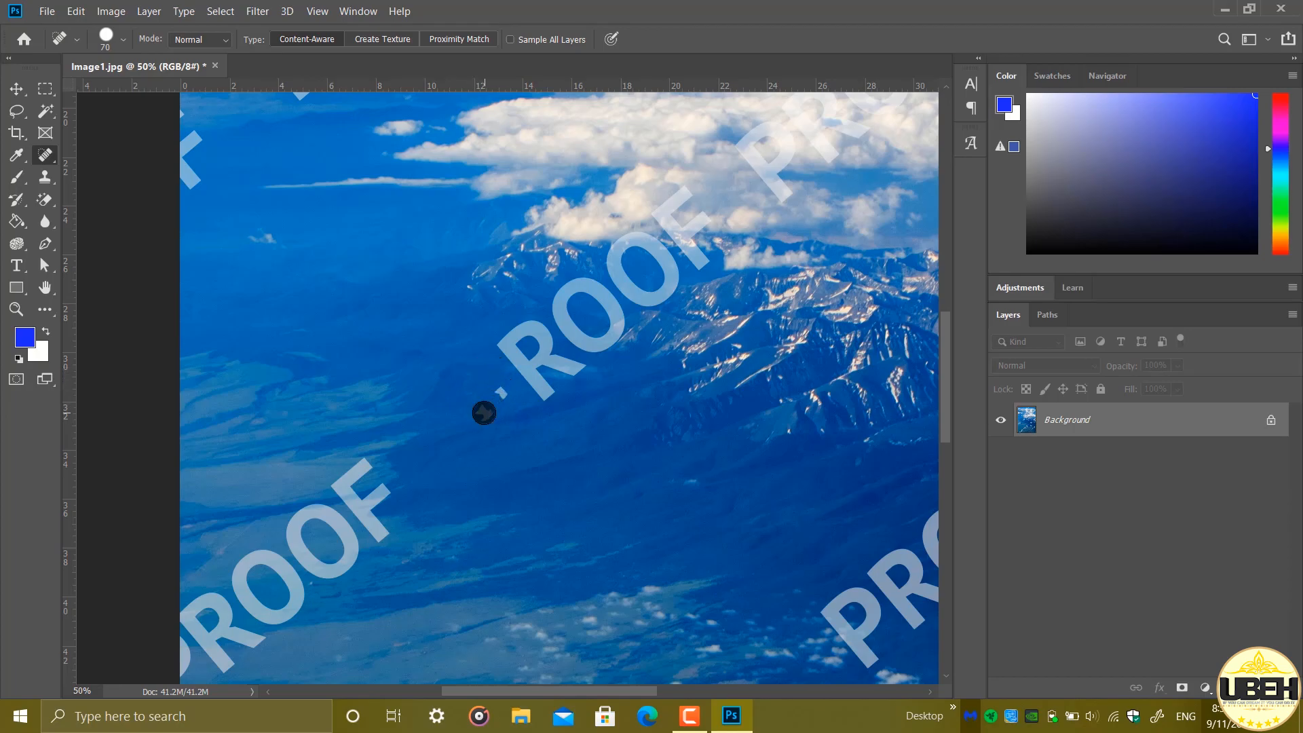
{"action": "left_click", "coordinate": [496, 396]}
{"action": "mouse_move", "coordinate": [597, 345]}
{"action": "left_mouse_down"}
{"action": "mouse_move", "coordinate": [569, 332]}
{"action": "mouse_move", "coordinate": [560, 304]}
{"action": "mouse_move", "coordinate": [581, 282]}
{"action": "mouse_move", "coordinate": [618, 329]}
{"action": "mouse_move", "coordinate": [600, 342]}
{"action": "left_mouse_up"}
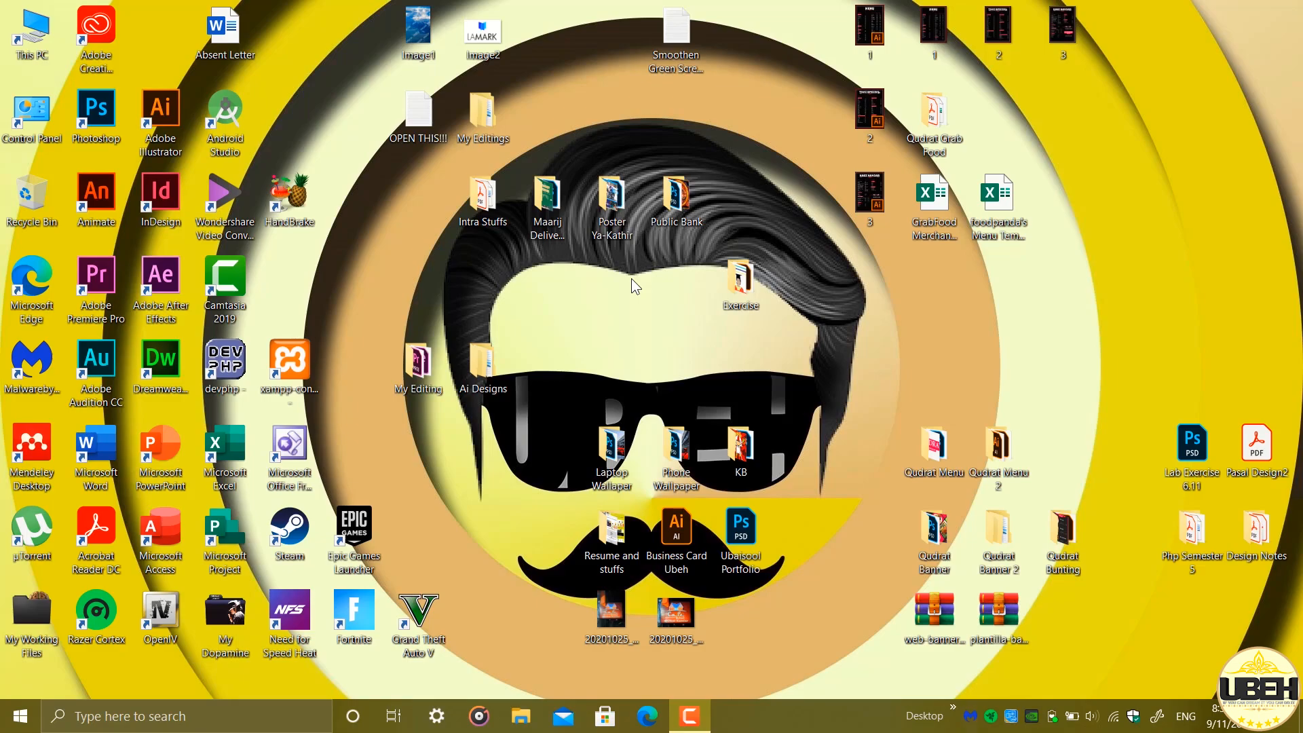
Open the desktop file Image1 in Photoshop and close the program again
{"action": "left_click_drag", "start_coordinate": [426, 42], "coordinate": [93, 113]}
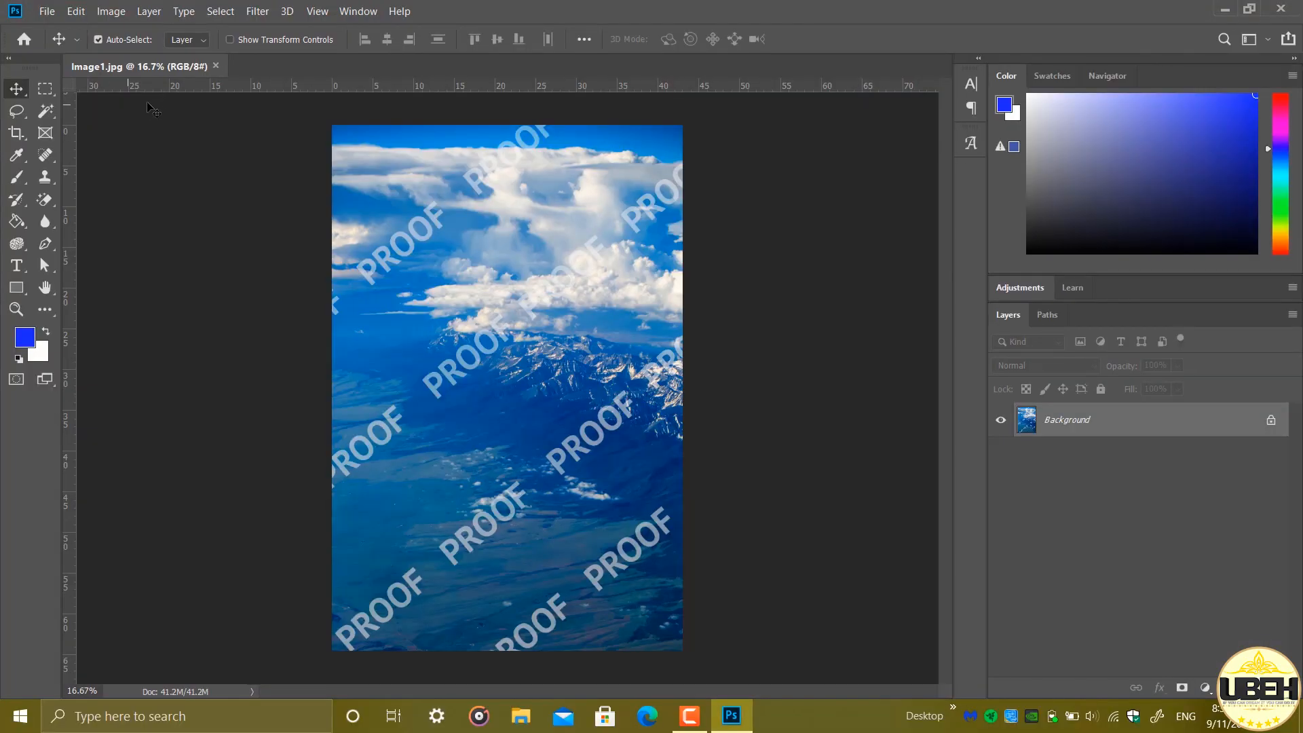
{"action": "left_click", "coordinate": [1293, 8]}
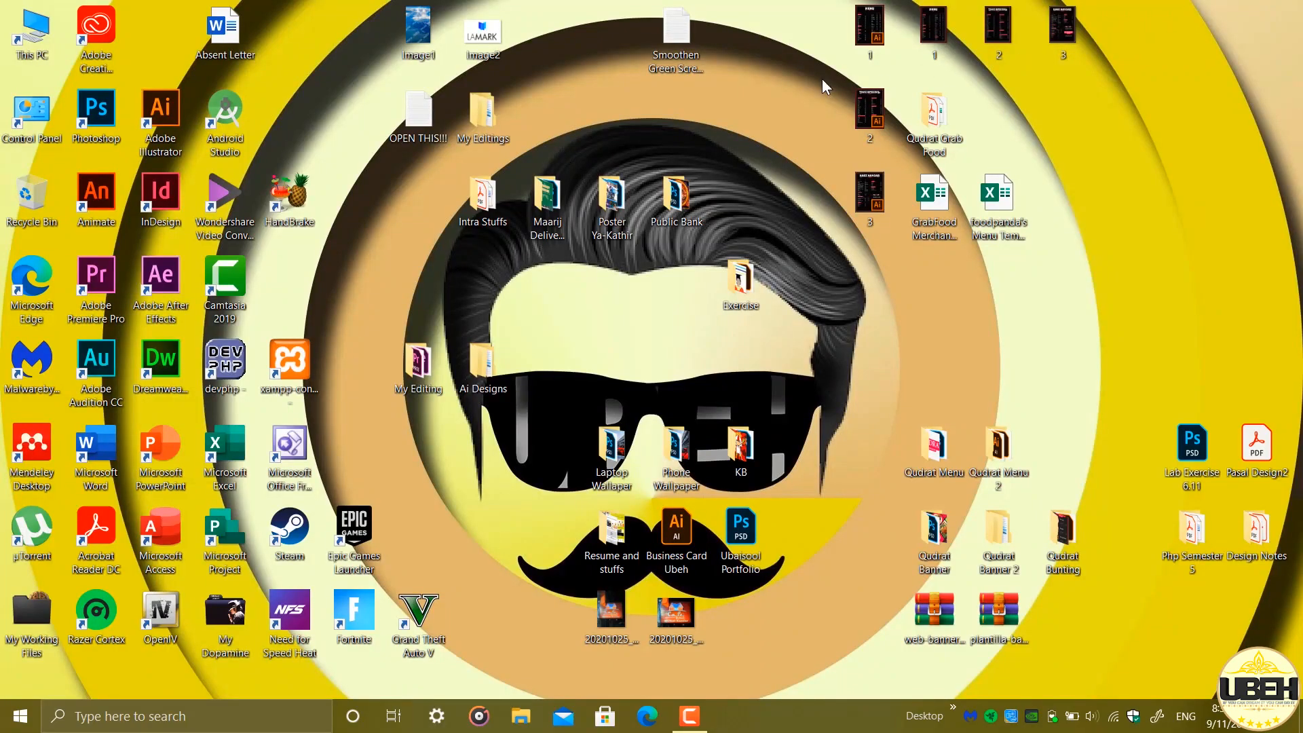
Launch Photoshop from the desktop and open the Image1 JPG file from the Desktop folder
{"action": "double_click", "coordinate": [96, 116]}
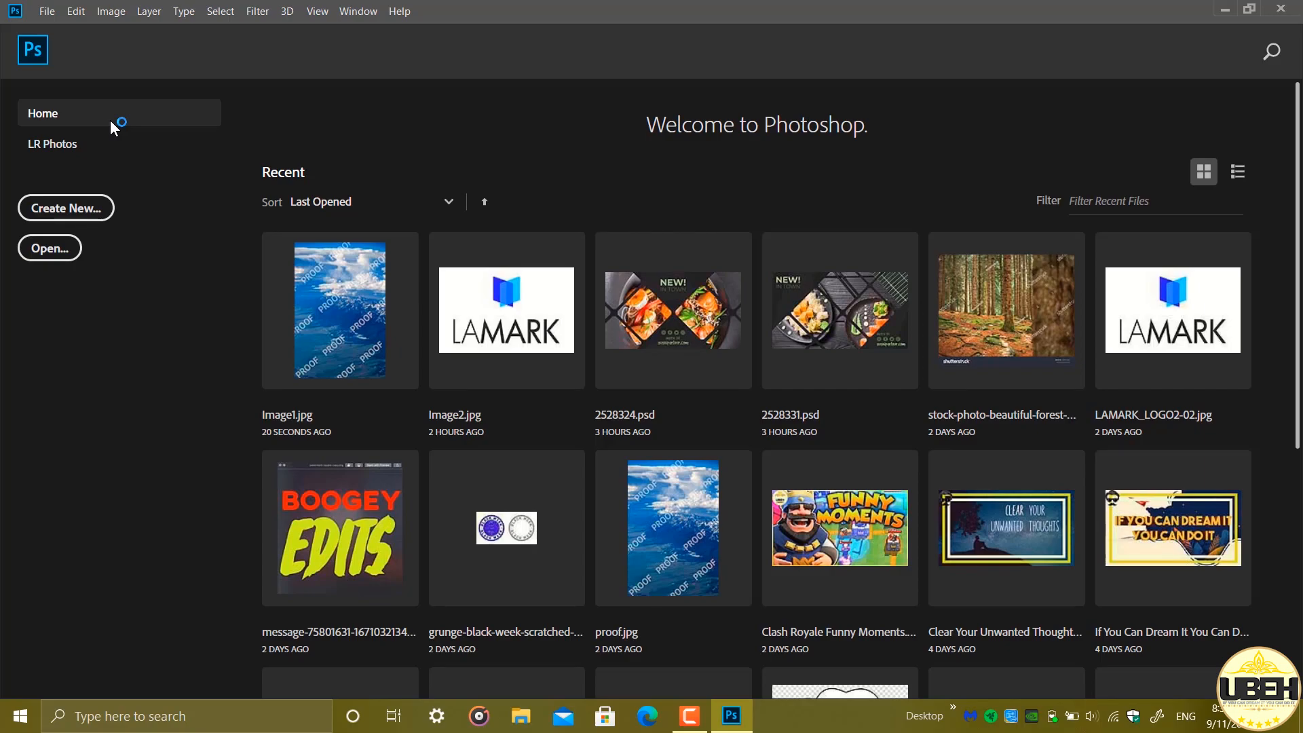
{"action": "key", "text": "ctrl+o"}
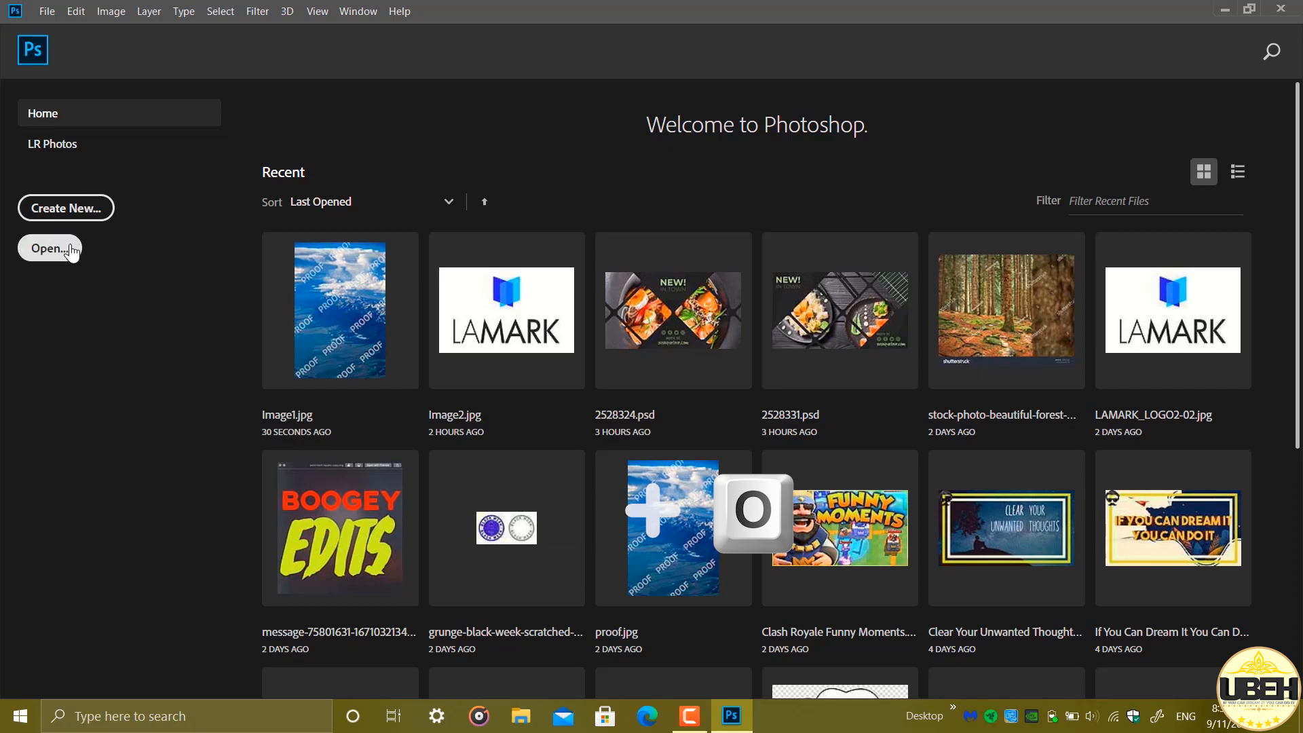
{"action": "left_click", "coordinate": [45, 12]}
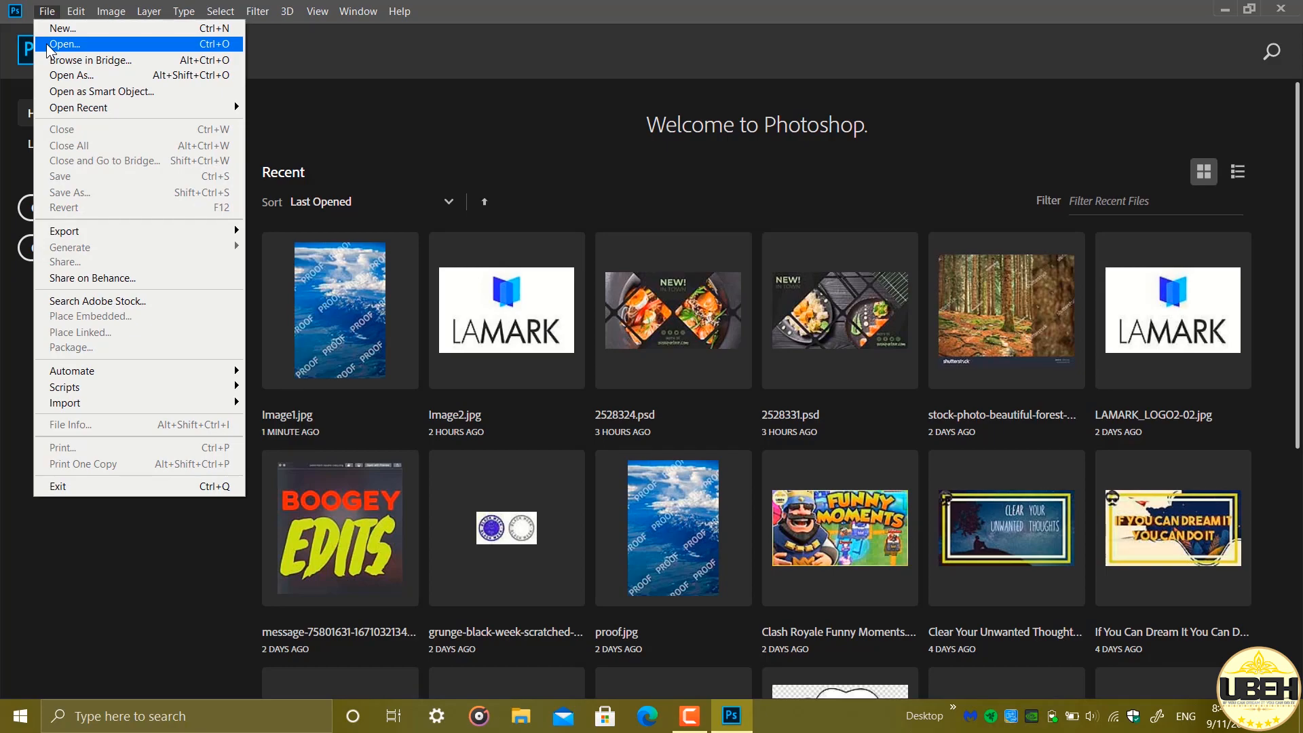
{"action": "left_click", "coordinate": [48, 46]}
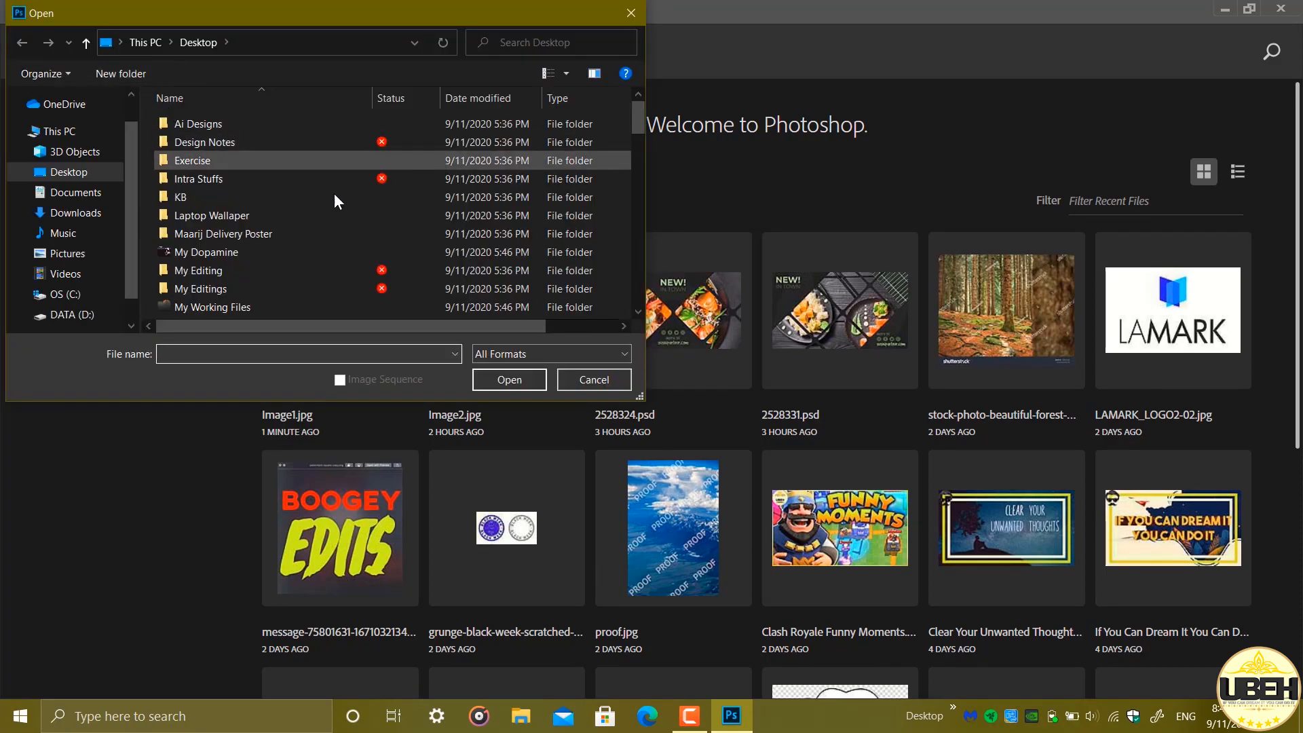
{"action": "scroll", "coordinate": [378, 230], "scroll_direction": "down", "scroll_amount": 9}
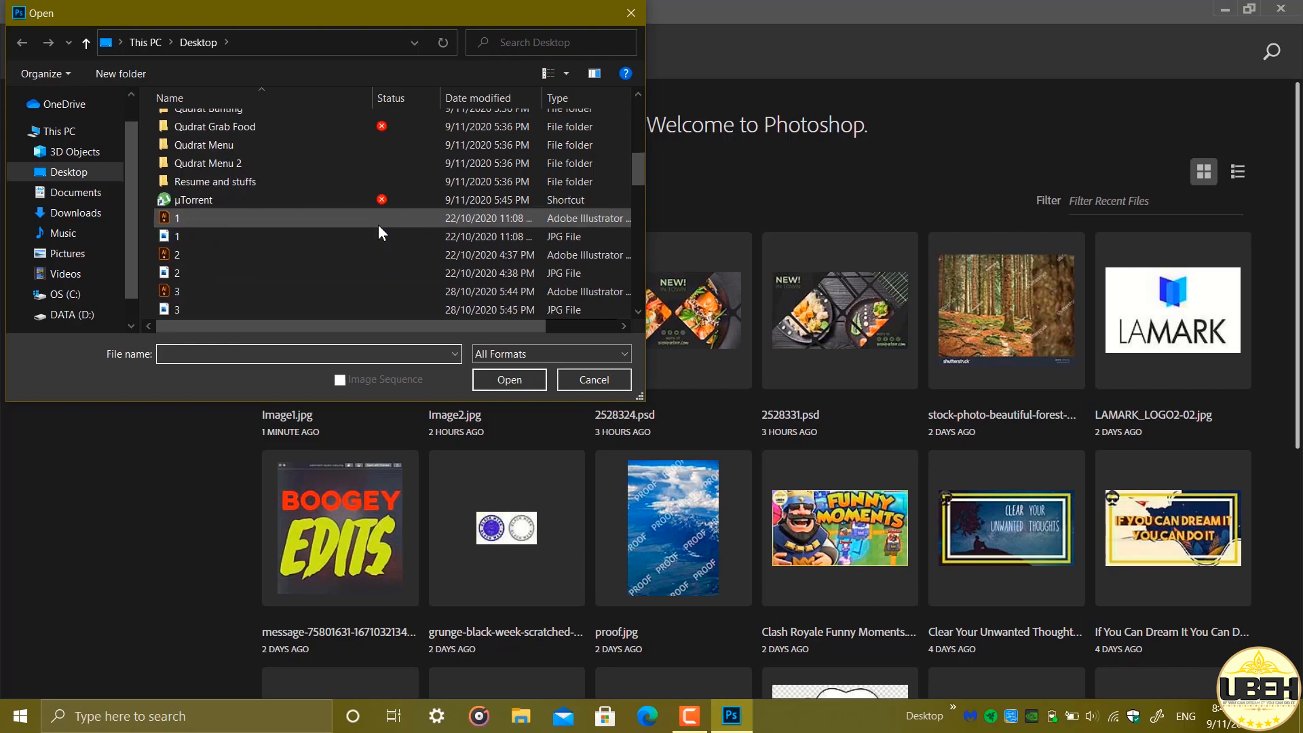
{"action": "scroll", "coordinate": [377, 226], "scroll_direction": "down", "scroll_amount": 7}
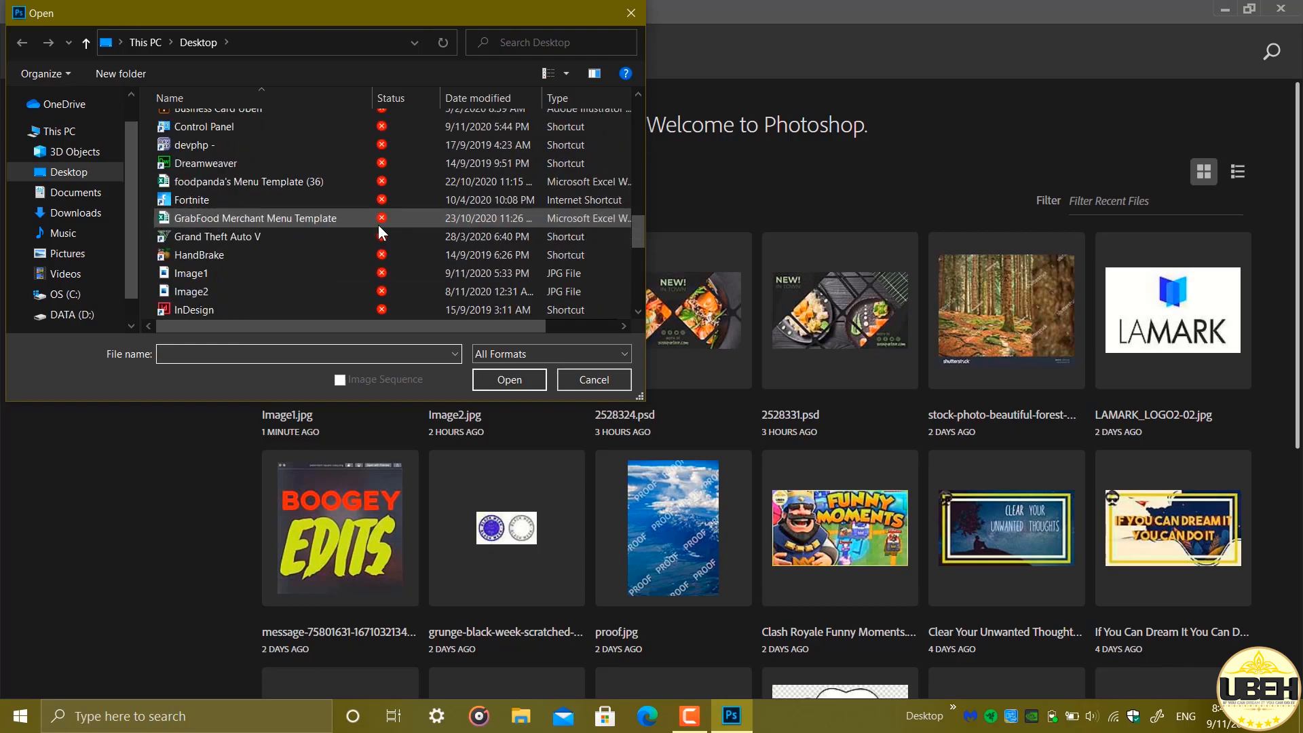
{"action": "left_click", "coordinate": [378, 226]}
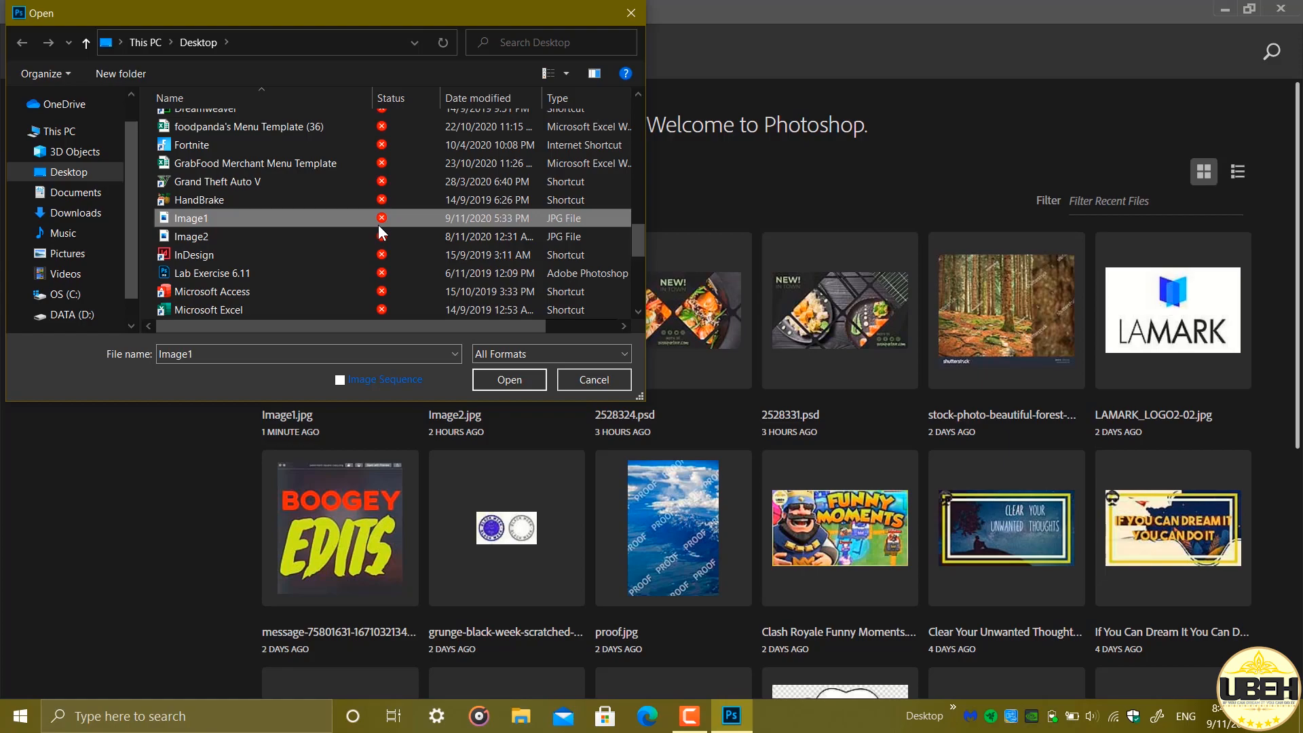
{"action": "left_click", "coordinate": [509, 379]}
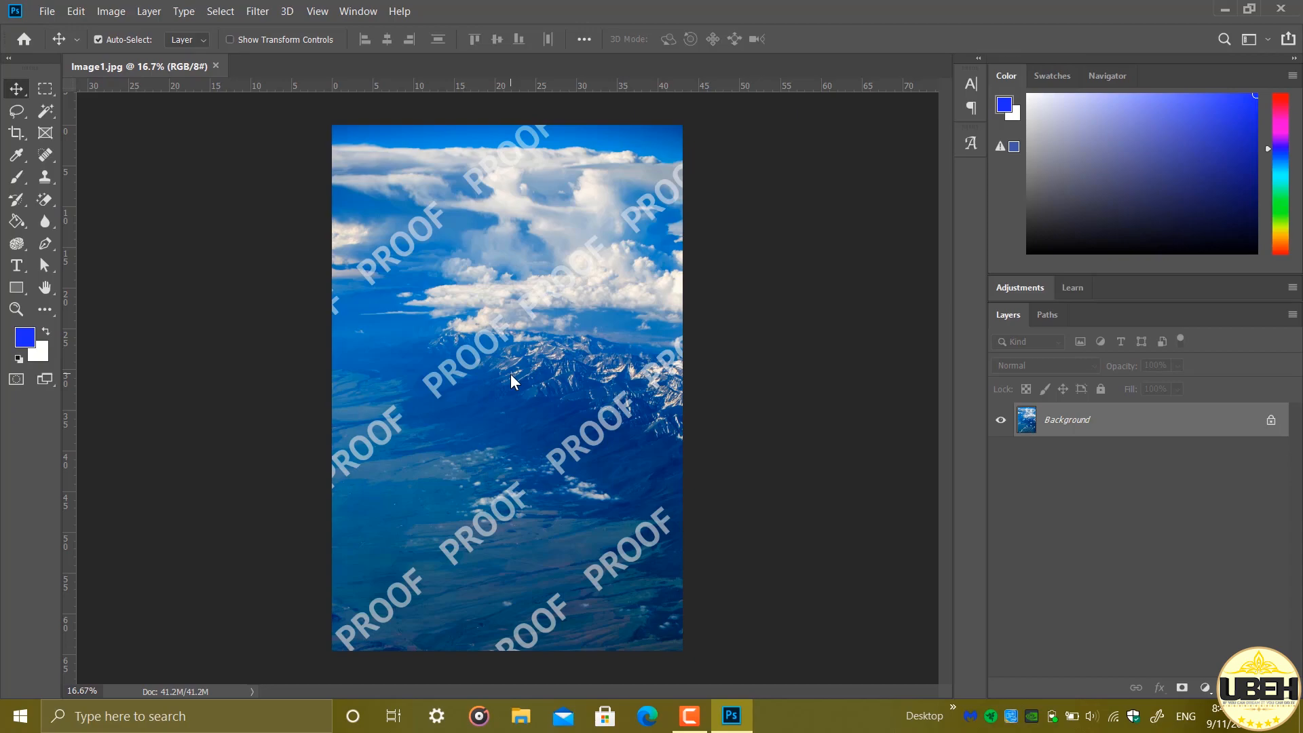
Activate the Spot Healing Brush Tool and set its brush size to 70 px
{"action": "key", "text": "j"}
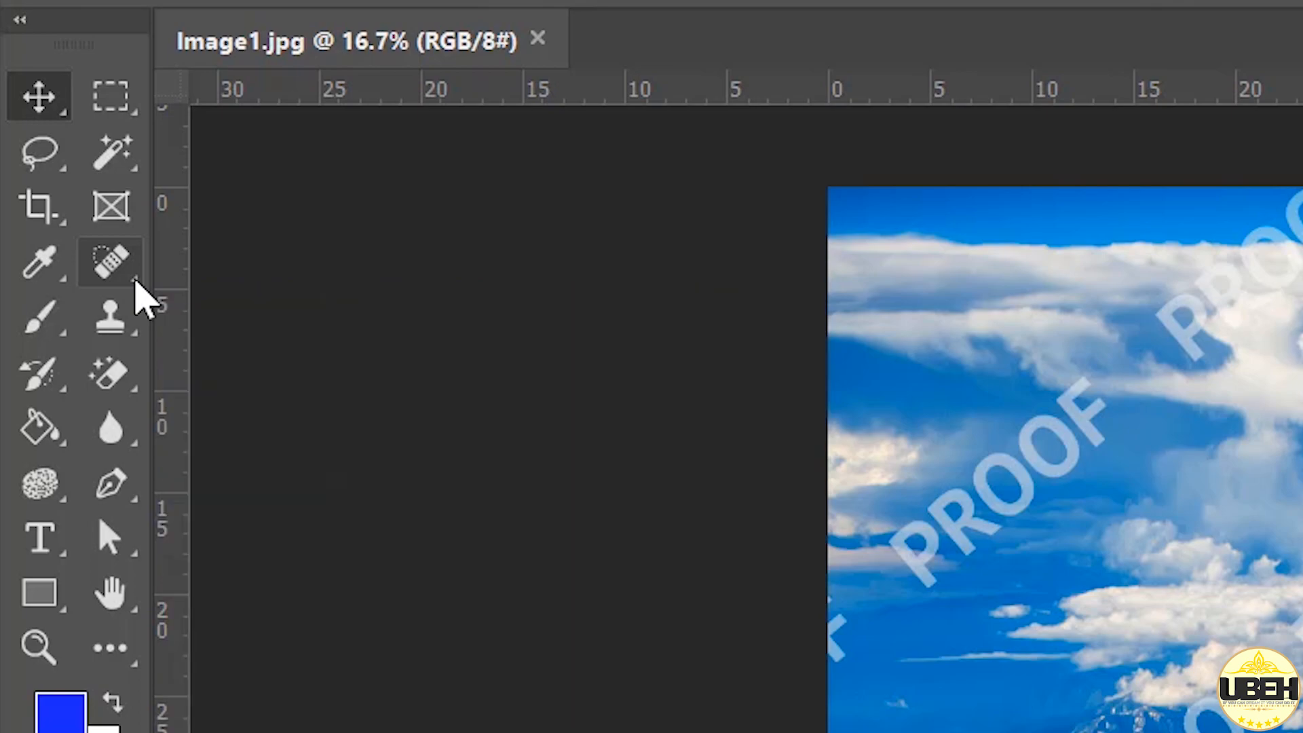
{"action": "left_click", "coordinate": [135, 282]}
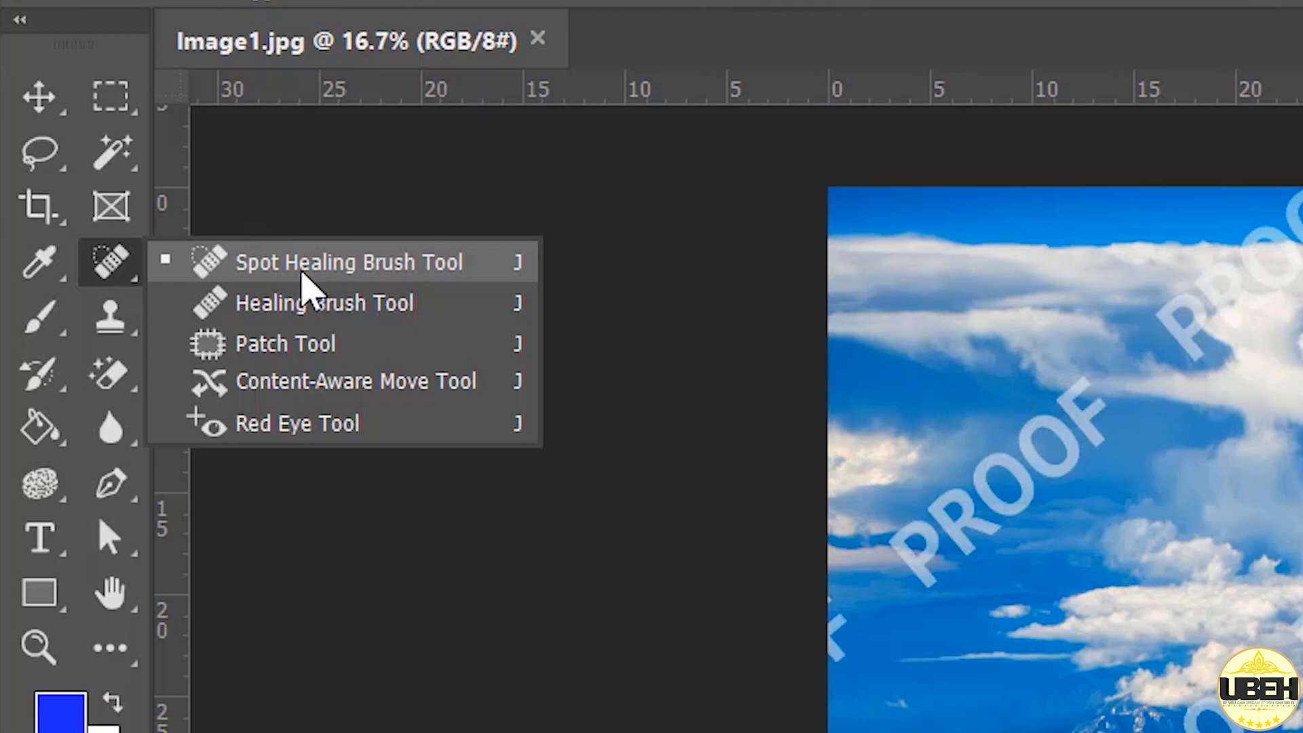
{"action": "left_click", "coordinate": [303, 275]}
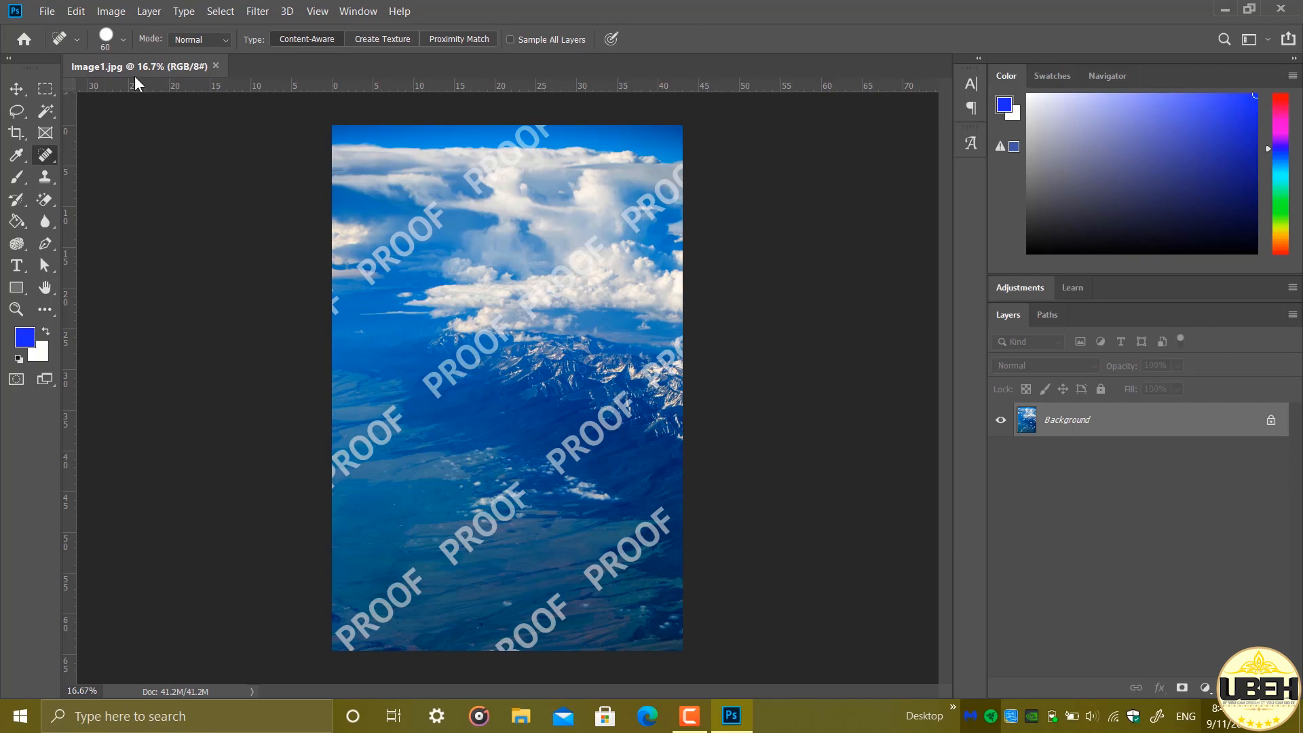
{"action": "left_click", "coordinate": [105, 38]}
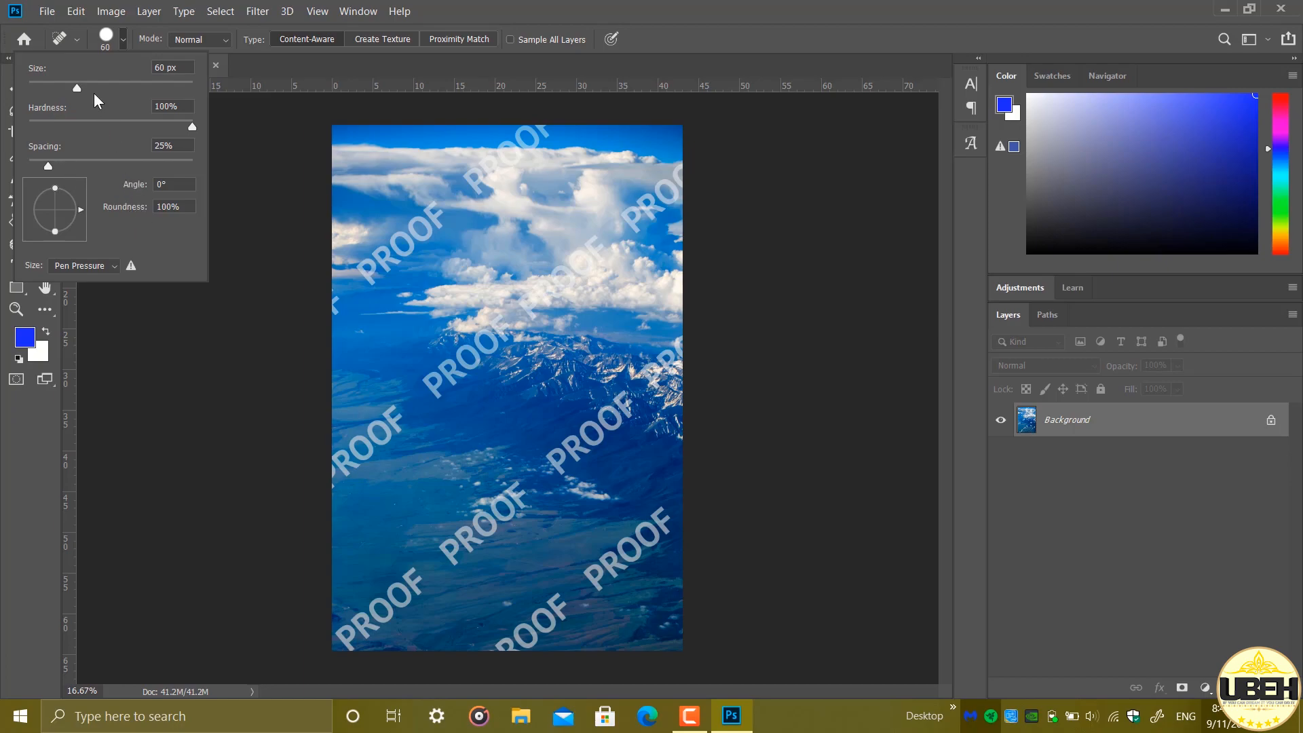
{"action": "left_click_drag", "start_coordinate": [80, 86], "coordinate": [76, 87]}
{"action": "left_click", "coordinate": [107, 42]}
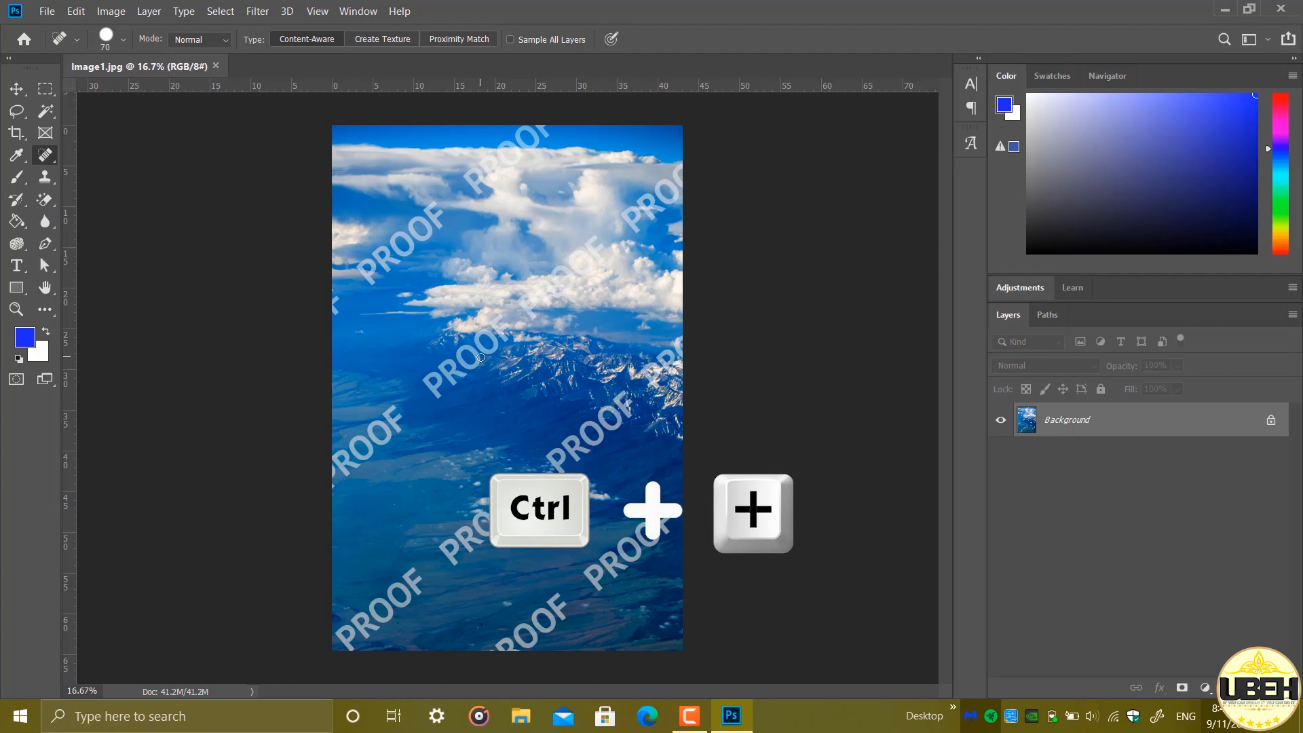
Paint out the letter P and the first O of the central PROOF watermark with the Spot Healing Brush
{"action": "key", "text": "ctrl+plus"}
{"action": "key", "text": "ctrl+plus"}
{"action": "key", "text": "ctrl+plus"}
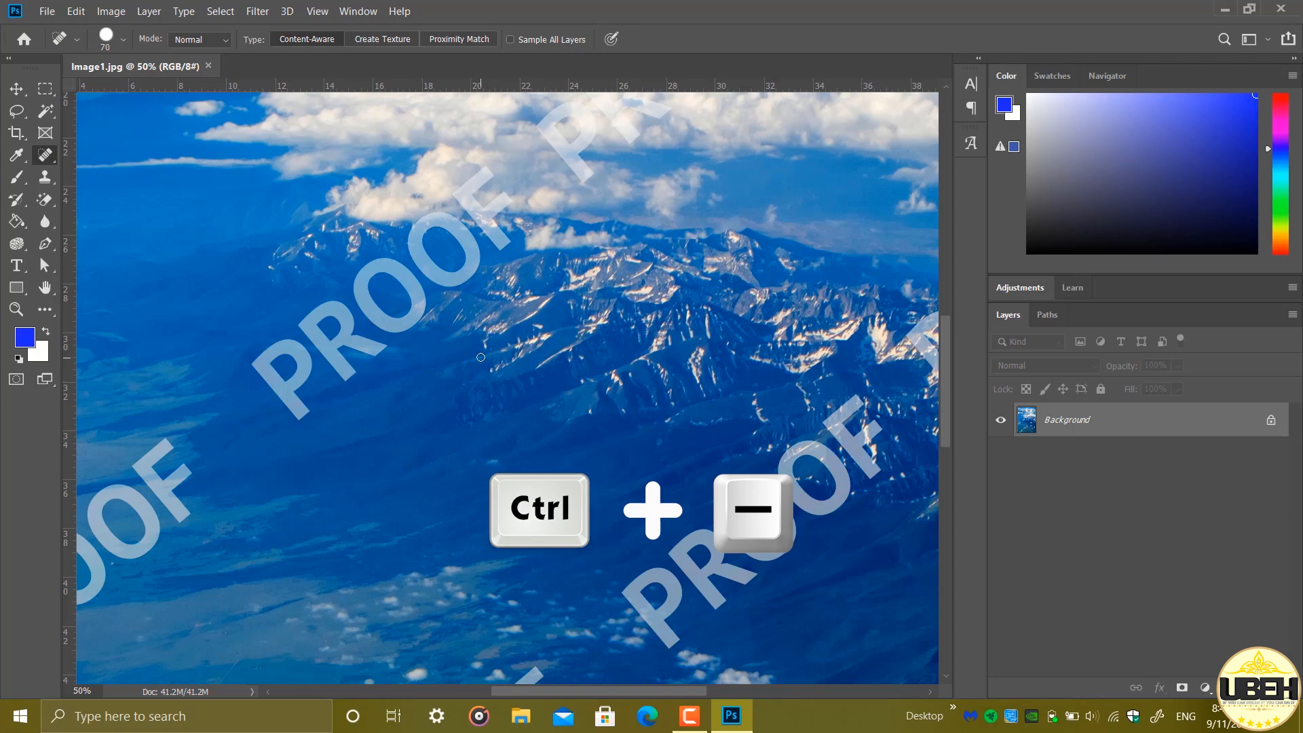
{"action": "left_click", "coordinate": [47, 289]}
{"action": "mouse_move", "coordinate": [511, 312]}
{"action": "left_mouse_down"}
{"action": "mouse_move", "coordinate": [689, 445]}
{"action": "mouse_move", "coordinate": [715, 329]}
{"action": "left_mouse_up"}
{"action": "key", "text": "j"}
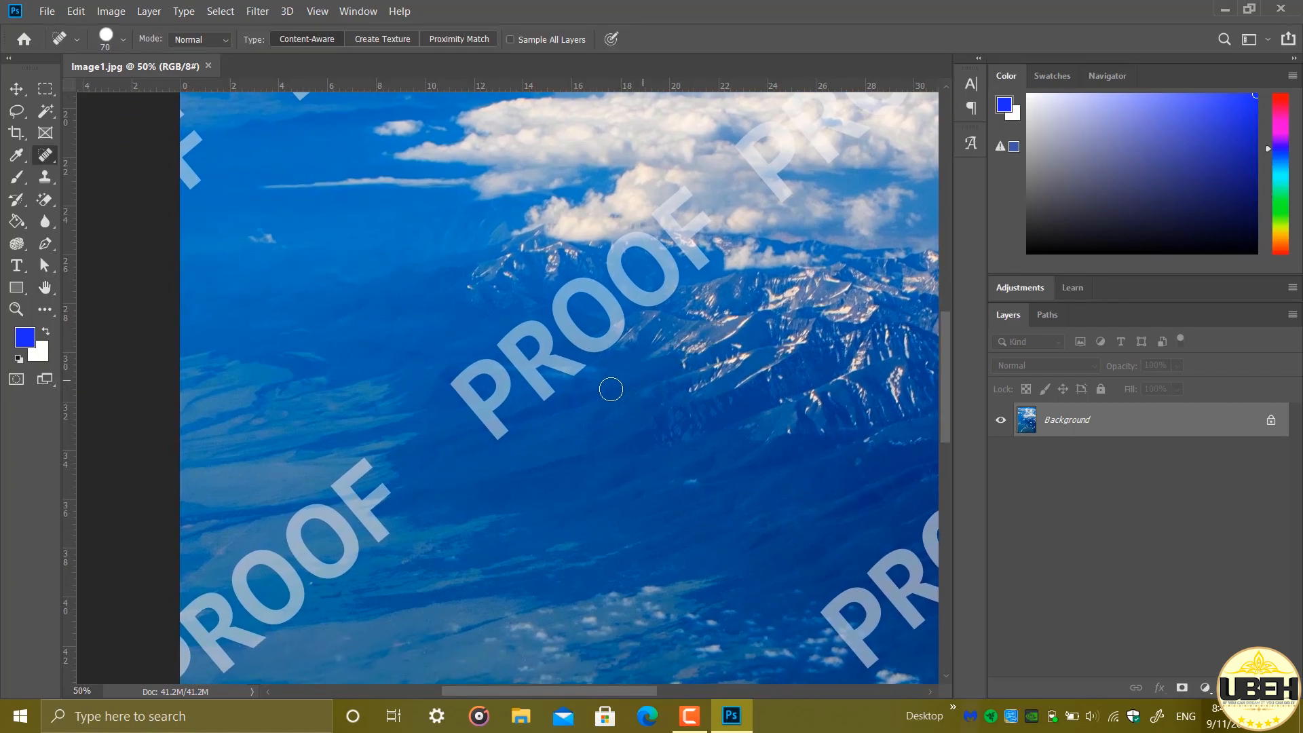
{"action": "mouse_move", "coordinate": [498, 429]}
{"action": "left_mouse_down"}
{"action": "mouse_move", "coordinate": [454, 382]}
{"action": "mouse_move", "coordinate": [489, 368]}
{"action": "mouse_move", "coordinate": [503, 382]}
{"action": "mouse_move", "coordinate": [482, 410]}
{"action": "mouse_move", "coordinate": [497, 396]}
{"action": "left_mouse_up"}
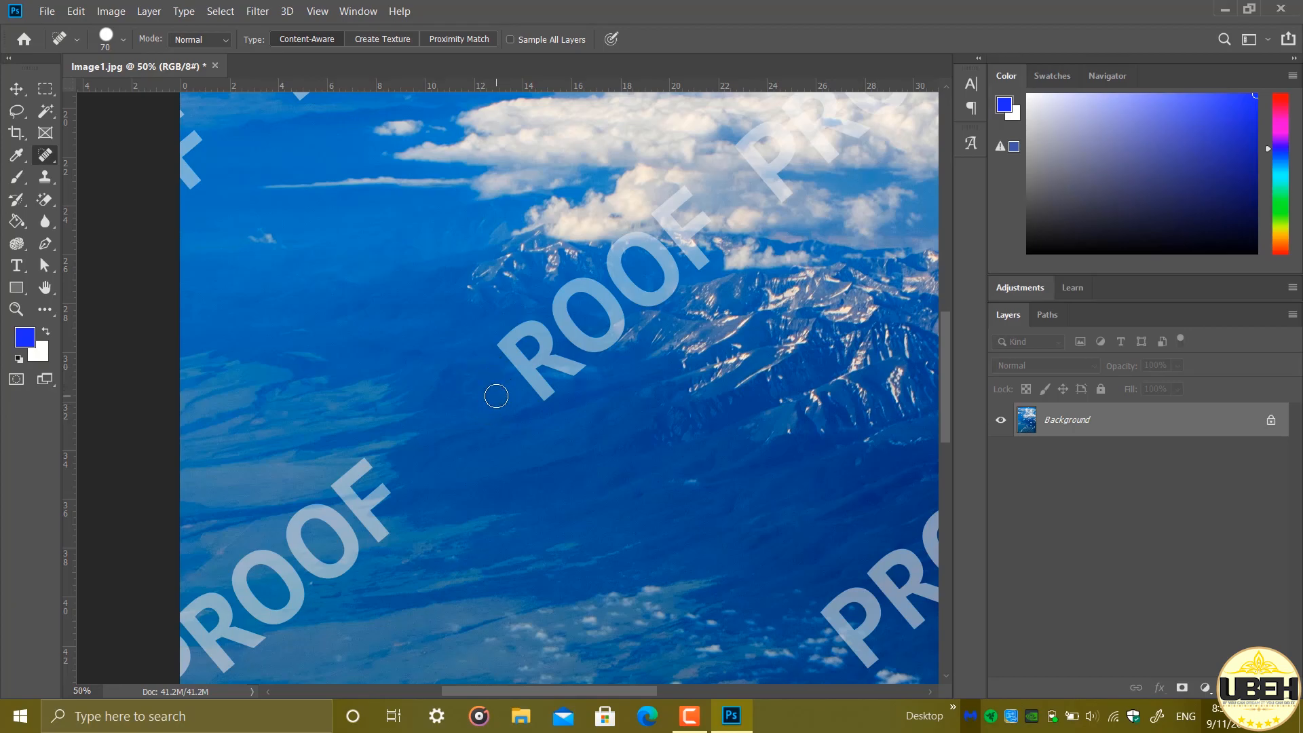
{"action": "mouse_move", "coordinate": [601, 345]}
{"action": "left_mouse_down"}
{"action": "mouse_move", "coordinate": [568, 334]}
{"action": "mouse_move", "coordinate": [560, 307]}
{"action": "mouse_move", "coordinate": [582, 284]}
{"action": "mouse_move", "coordinate": [606, 297]}
{"action": "mouse_move", "coordinate": [617, 327]}
{"action": "mouse_move", "coordinate": [600, 341]}
{"action": "left_mouse_up"}
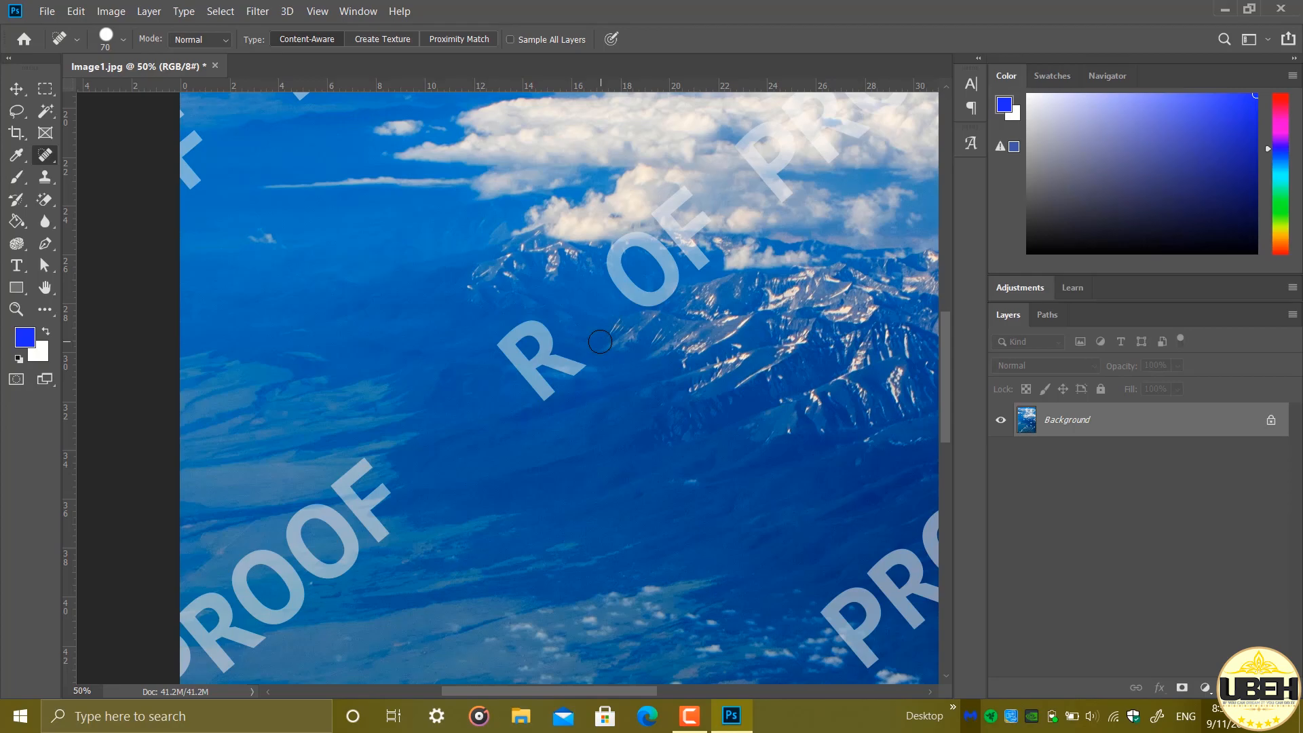
Select the letter R of the central PROOF watermark with the Rectangular Marquee Tool, fitting the selection closely around it
{"action": "key", "text": "m"}
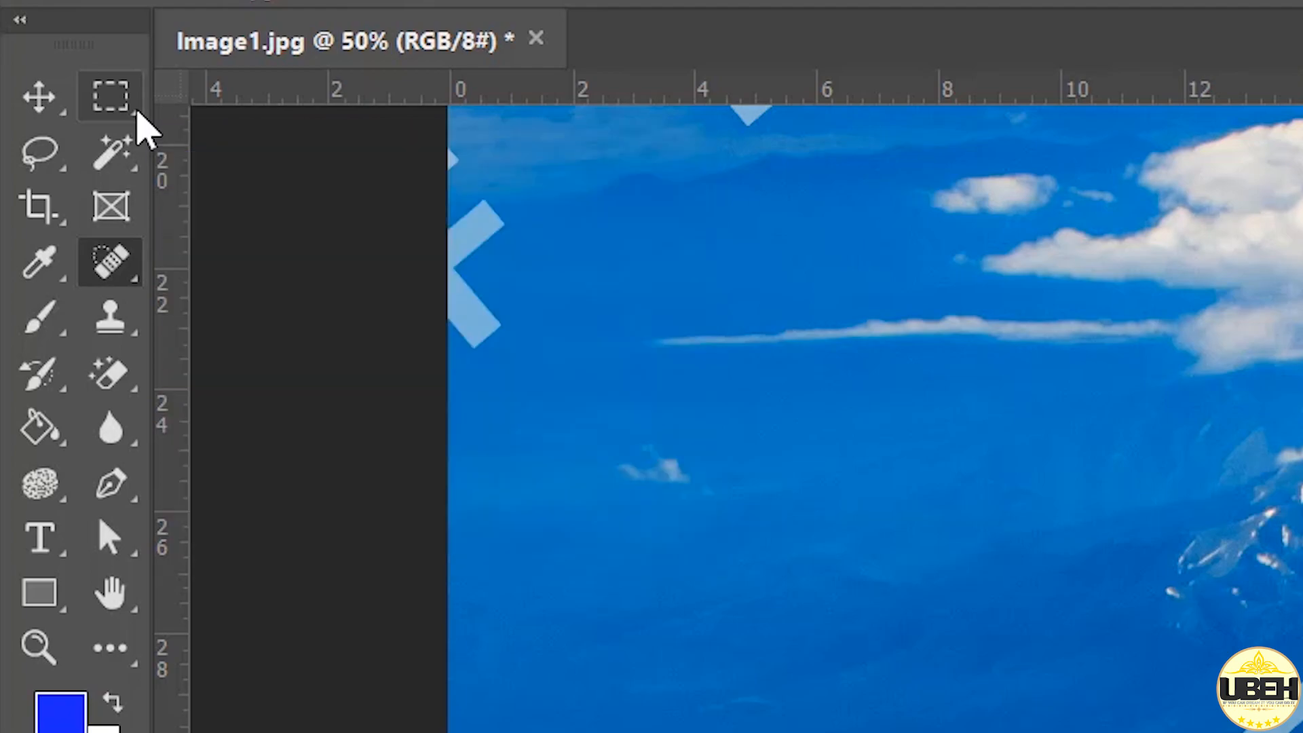
{"action": "left_click", "coordinate": [138, 114]}
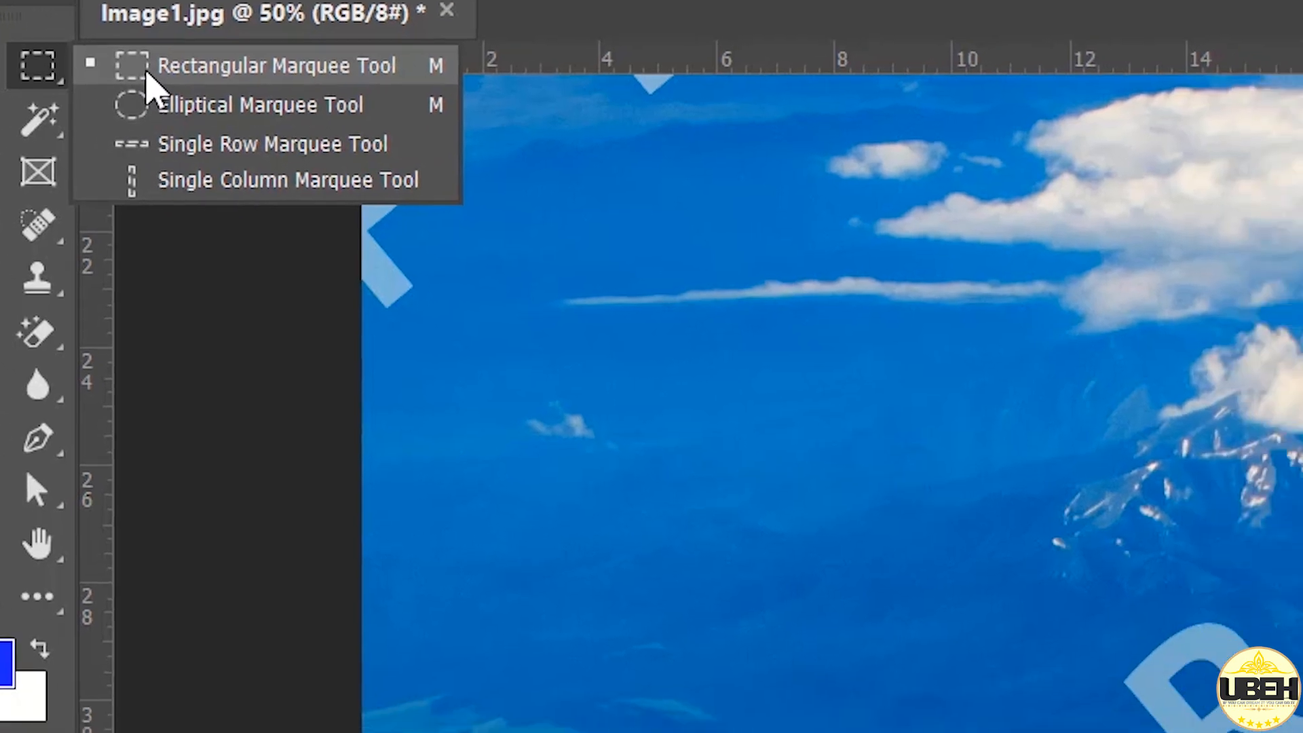
{"action": "left_click", "coordinate": [225, 109]}
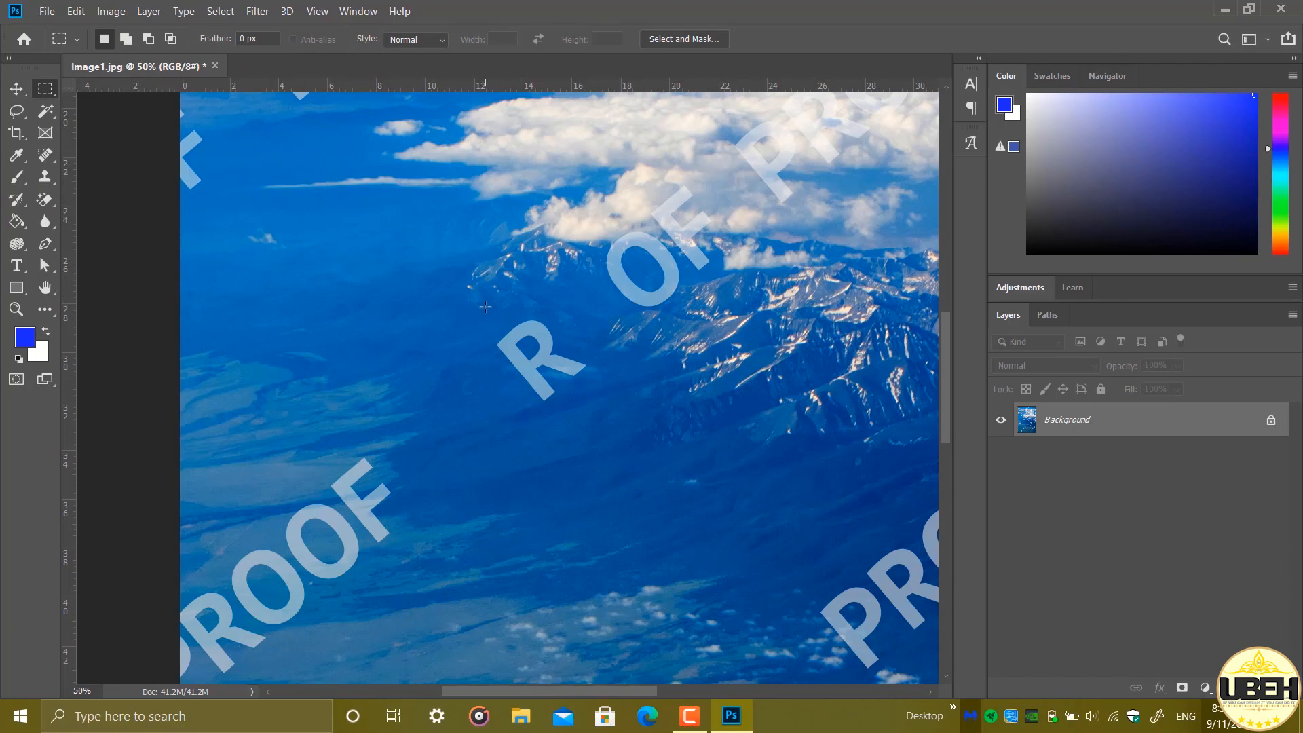
{"action": "left_click_drag", "start_coordinate": [484, 312], "coordinate": [613, 419]}
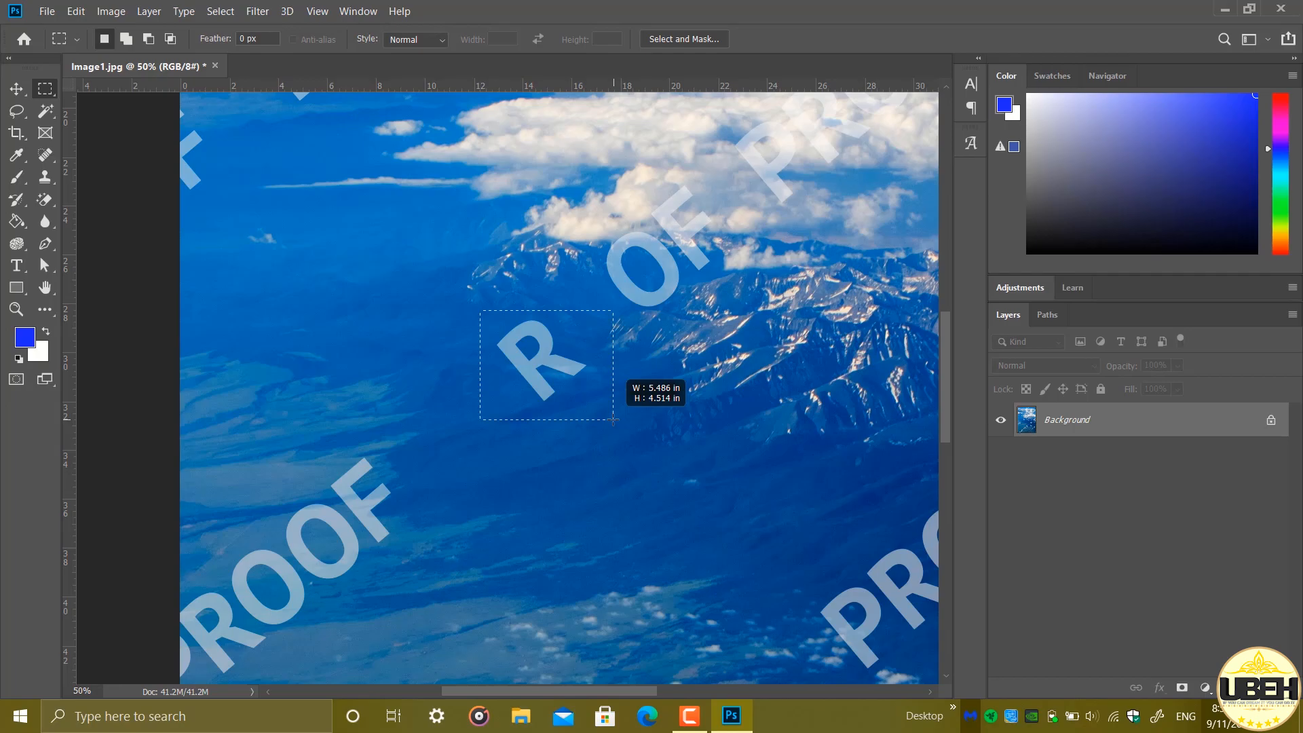
{"action": "mouse_move", "coordinate": [613, 419]}
{"action": "left_mouse_down"}
{"action": "mouse_move", "coordinate": [698, 463]}
{"action": "mouse_move", "coordinate": [627, 426]}
{"action": "left_mouse_up"}
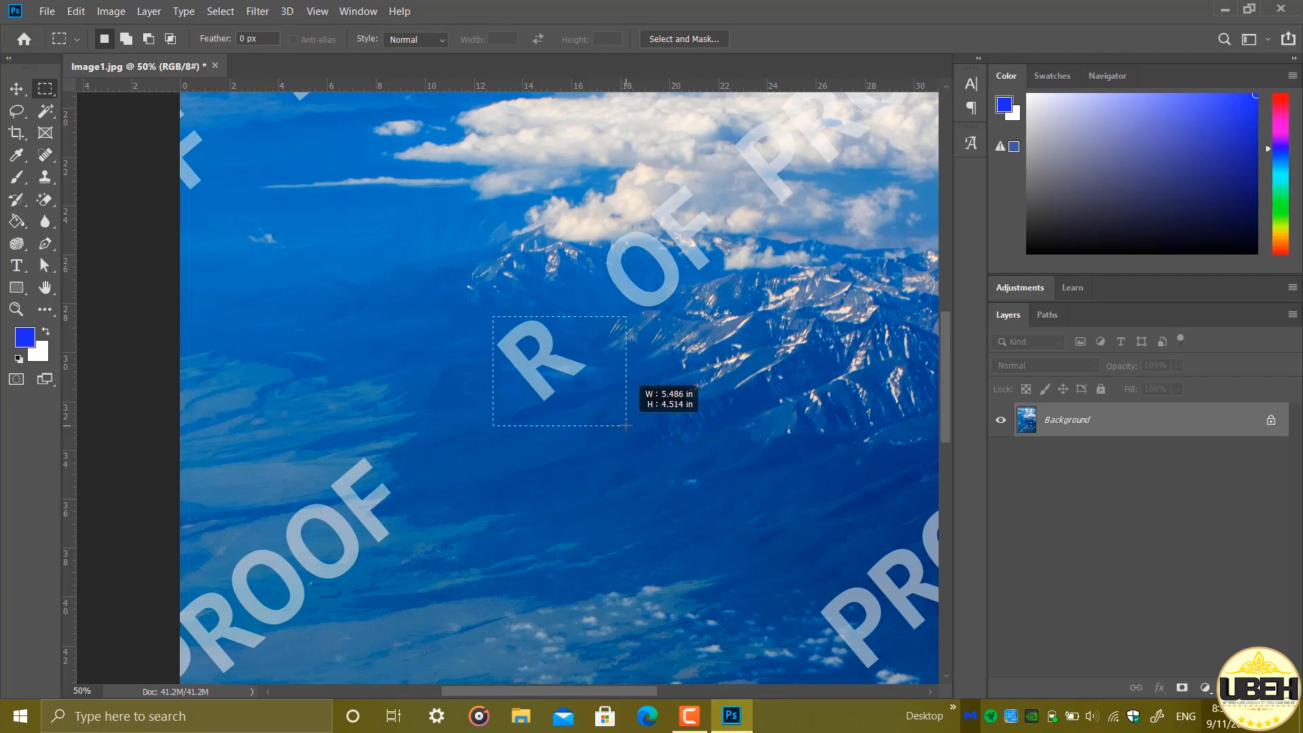
{"action": "left_click_drag", "start_coordinate": [627, 426], "coordinate": [590, 403]}
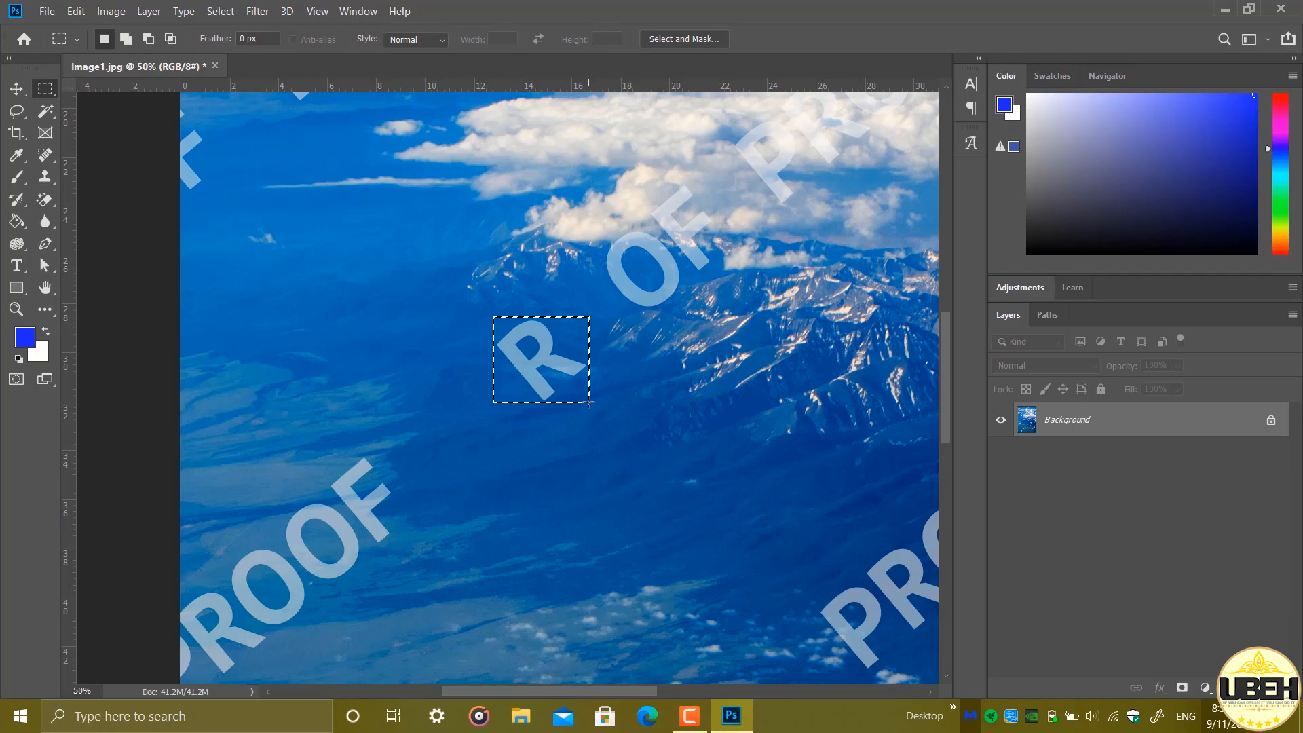
Fill the selection around the letter R with Content-Aware contents at 100% opacity in Normal mode and deselect it
{"action": "key", "text": "shift"}
{"action": "key", "text": "shift+F5"}
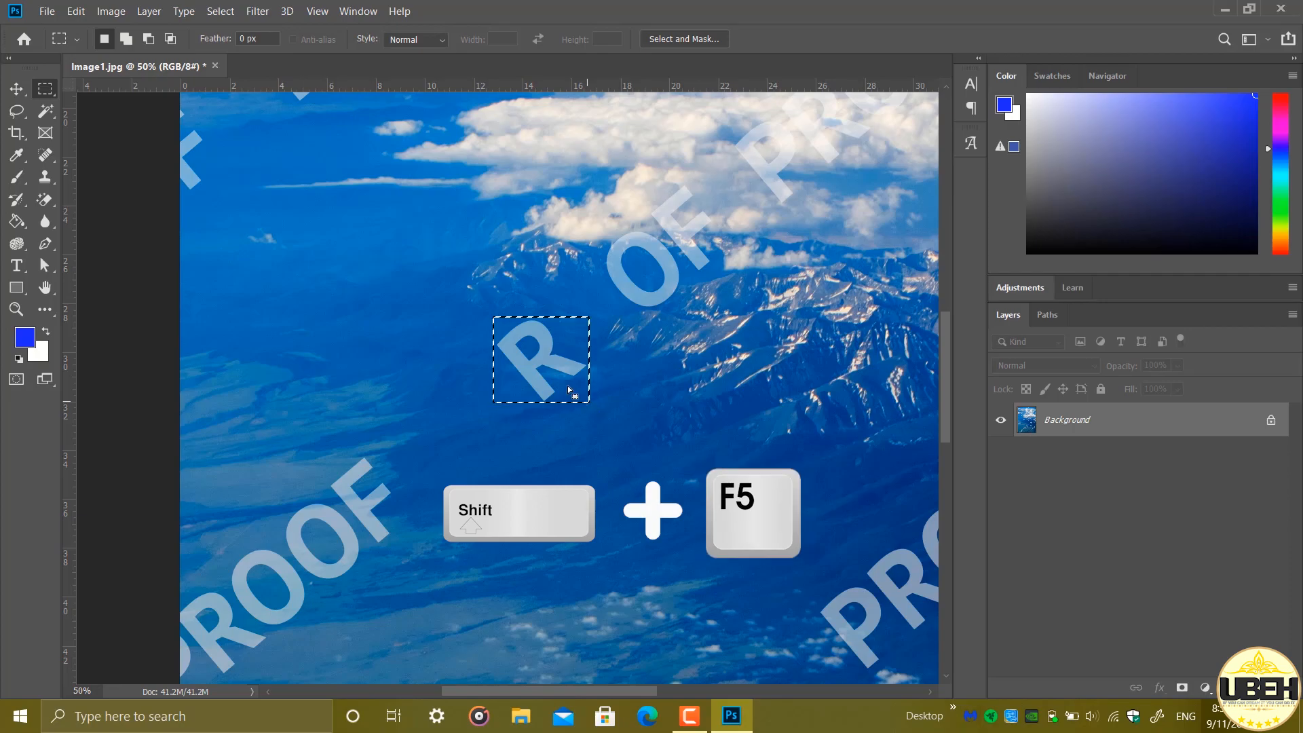
{"action": "left_click", "coordinate": [80, 11]}
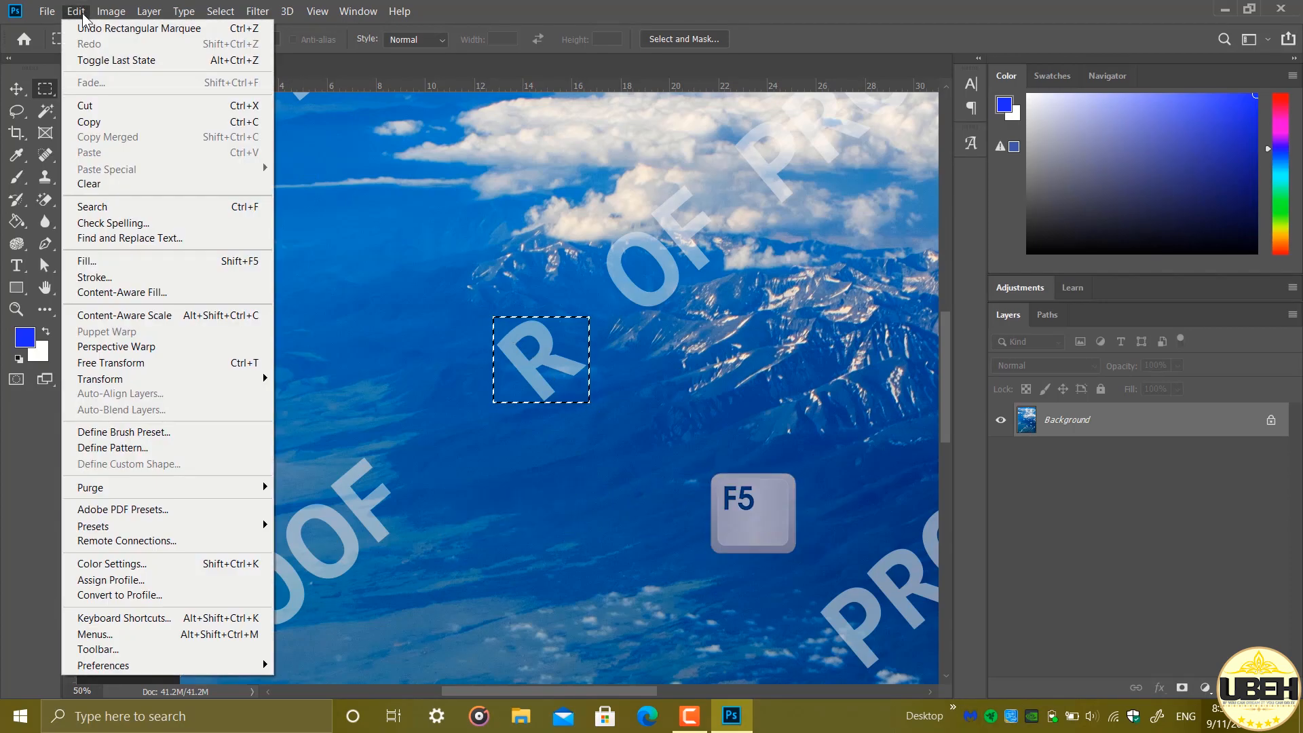
{"action": "left_click", "coordinate": [123, 262]}
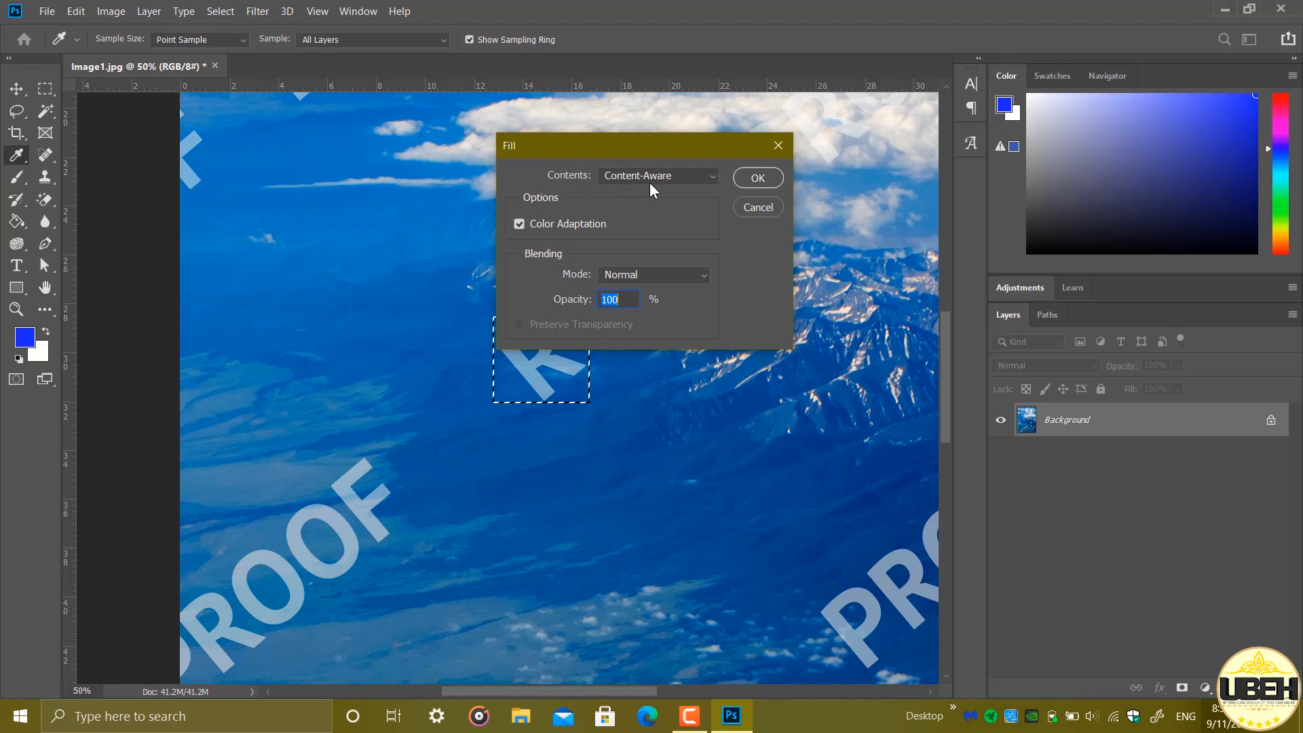
{"action": "left_click", "coordinate": [713, 182]}
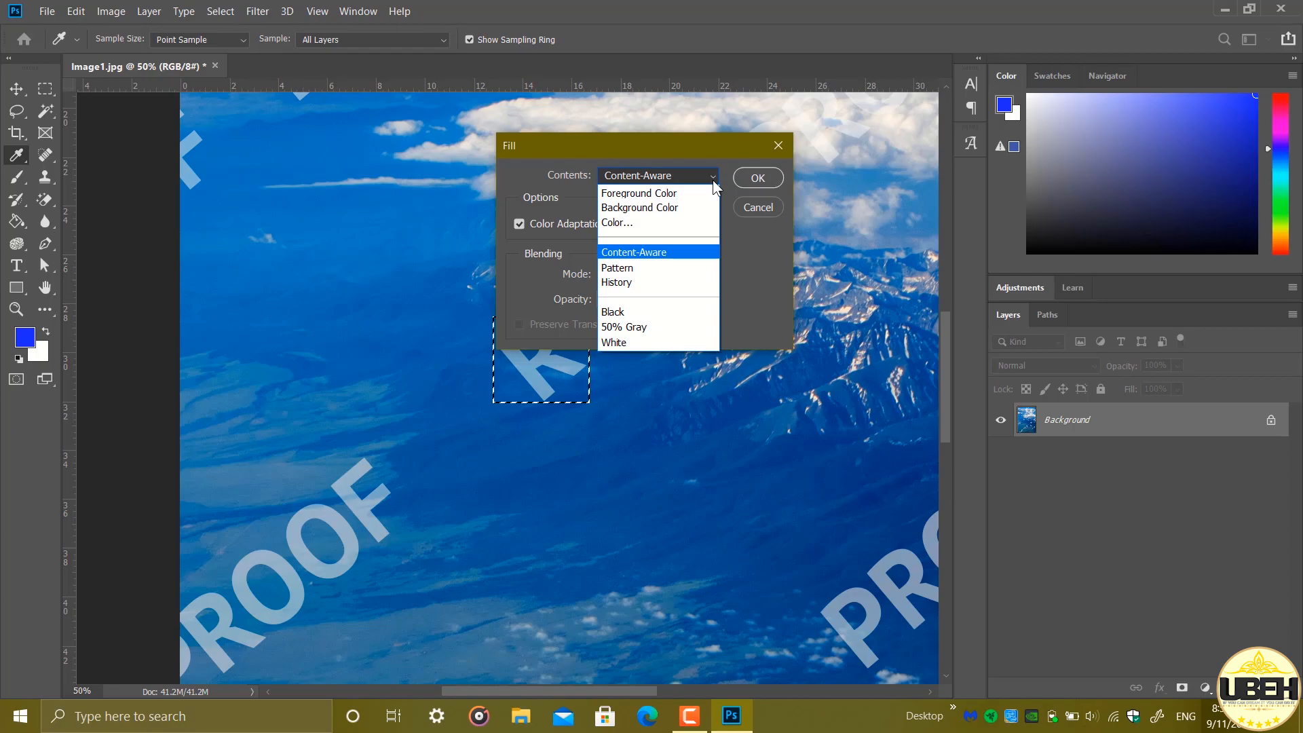
{"action": "left_click", "coordinate": [714, 250]}
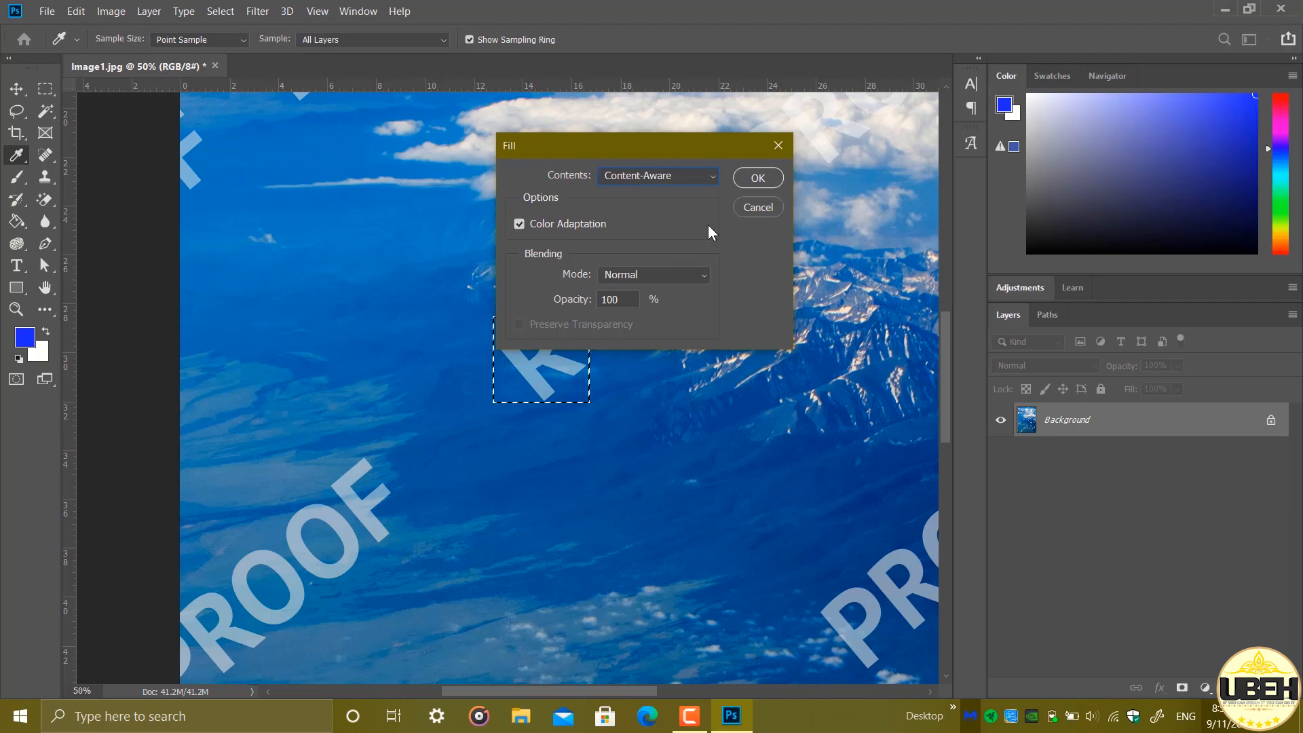
{"action": "left_click", "coordinate": [743, 182]}
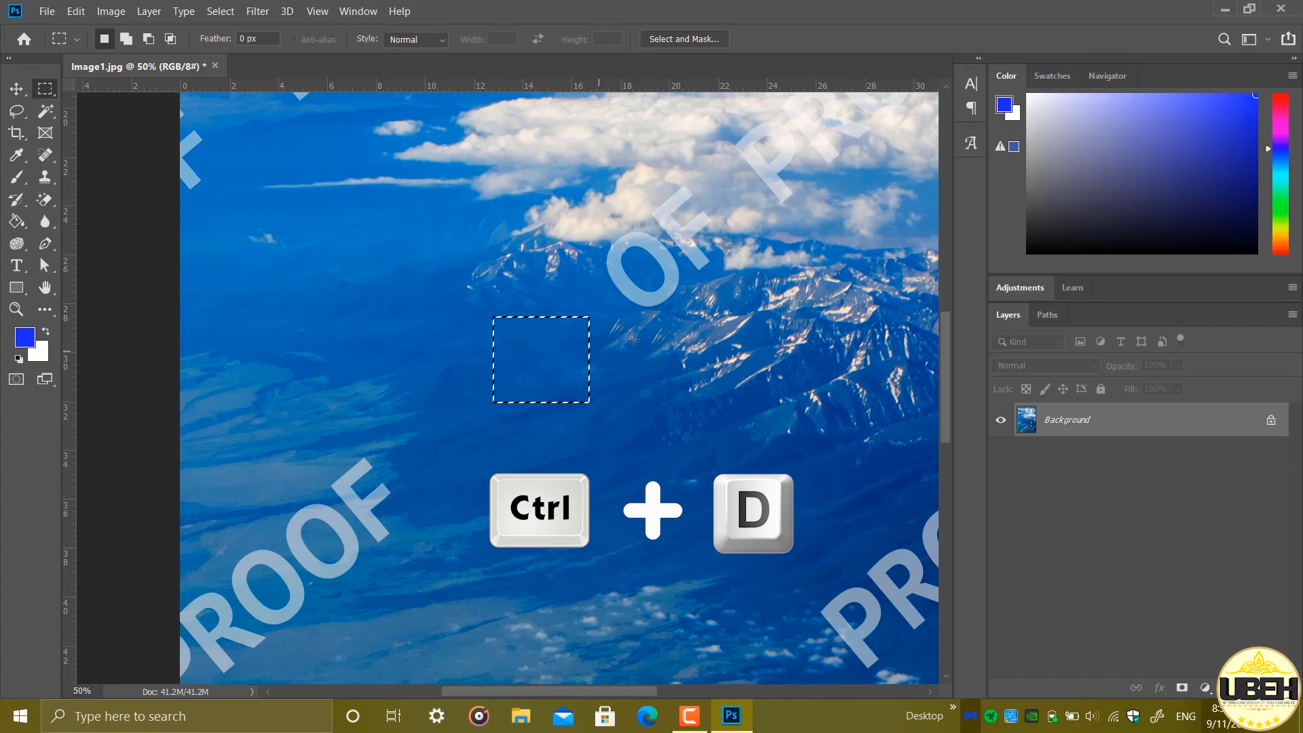
{"action": "key", "text": "ctrl+d"}
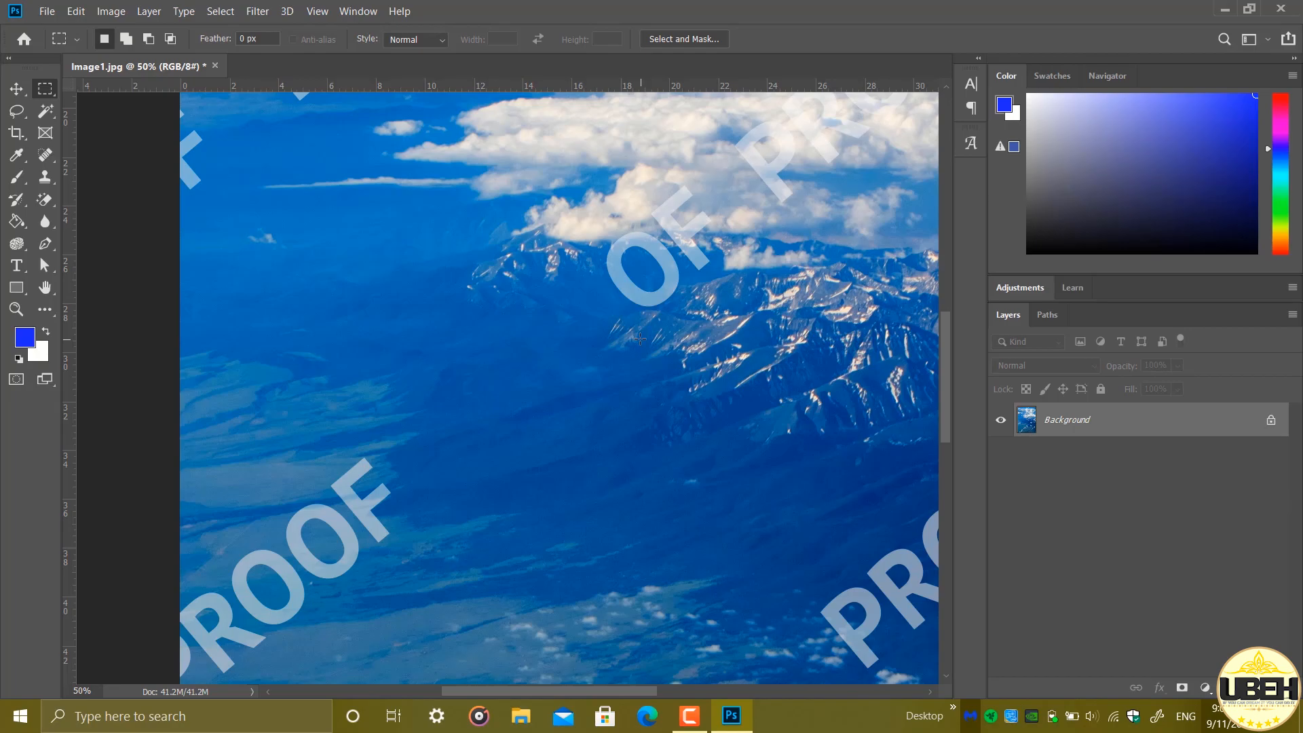
Open the image Image2.jpg from the Desktop folder
{"action": "key", "text": "ctrl+o"}
{"action": "scroll", "coordinate": [572, 242], "scroll_direction": "down", "scroll_amount": 10}
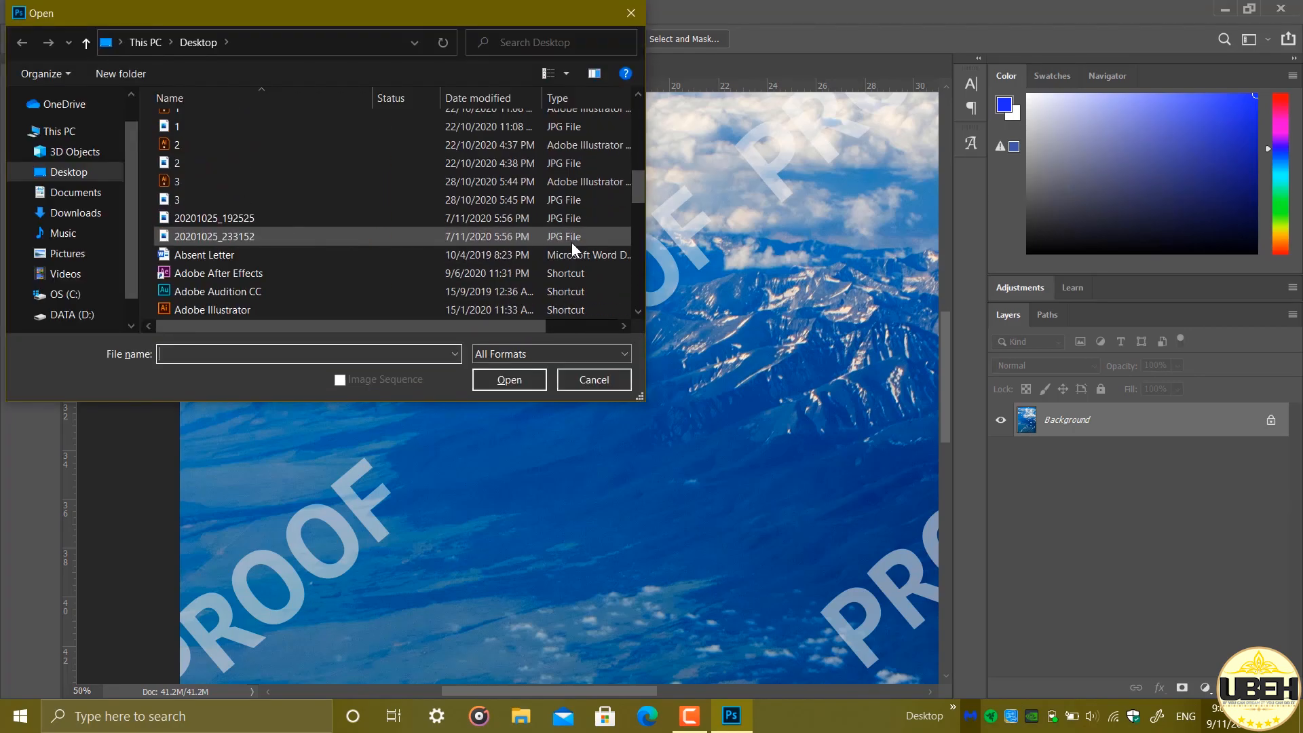
{"action": "left_click", "coordinate": [556, 181]}
{"action": "left_click", "coordinate": [536, 379]}
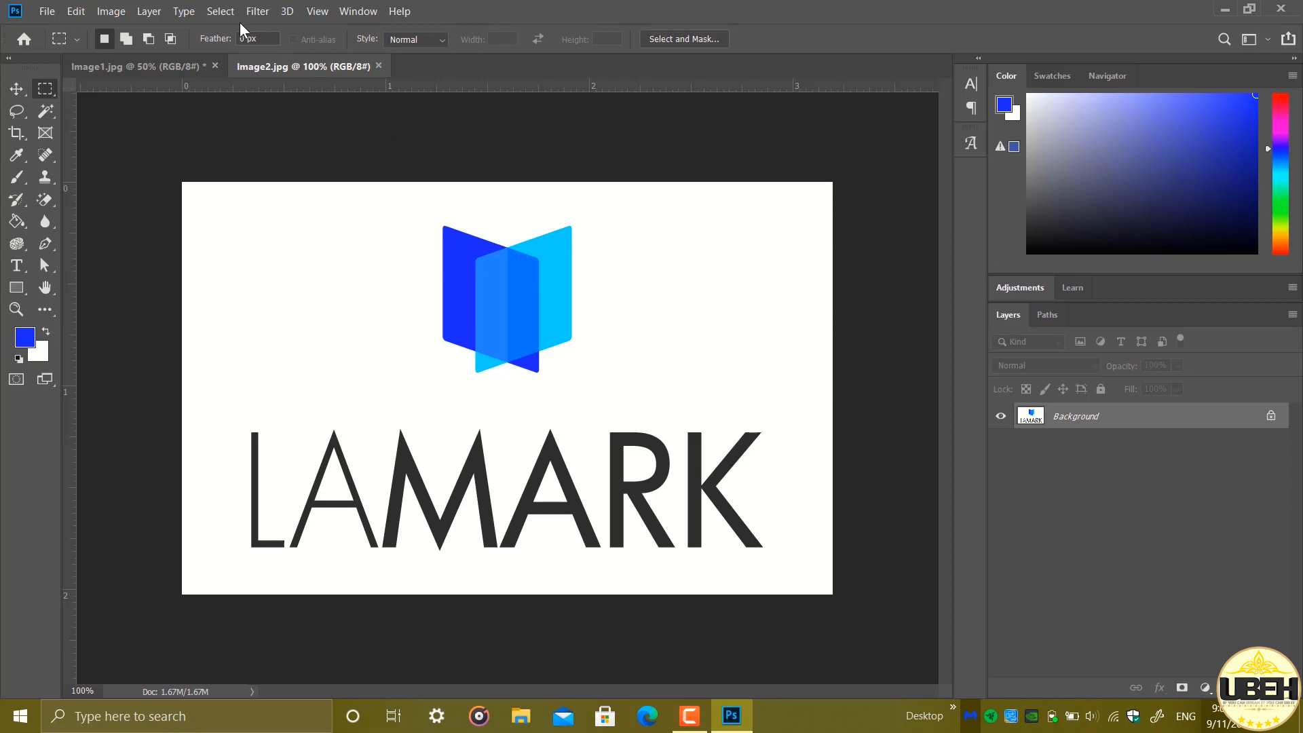
Start a Color Range selection with Sampled Colors at fuzziness 5, adding the logo's light blue and the dark LAMARK lettering to the sample
{"action": "left_click", "coordinate": [223, 11]}
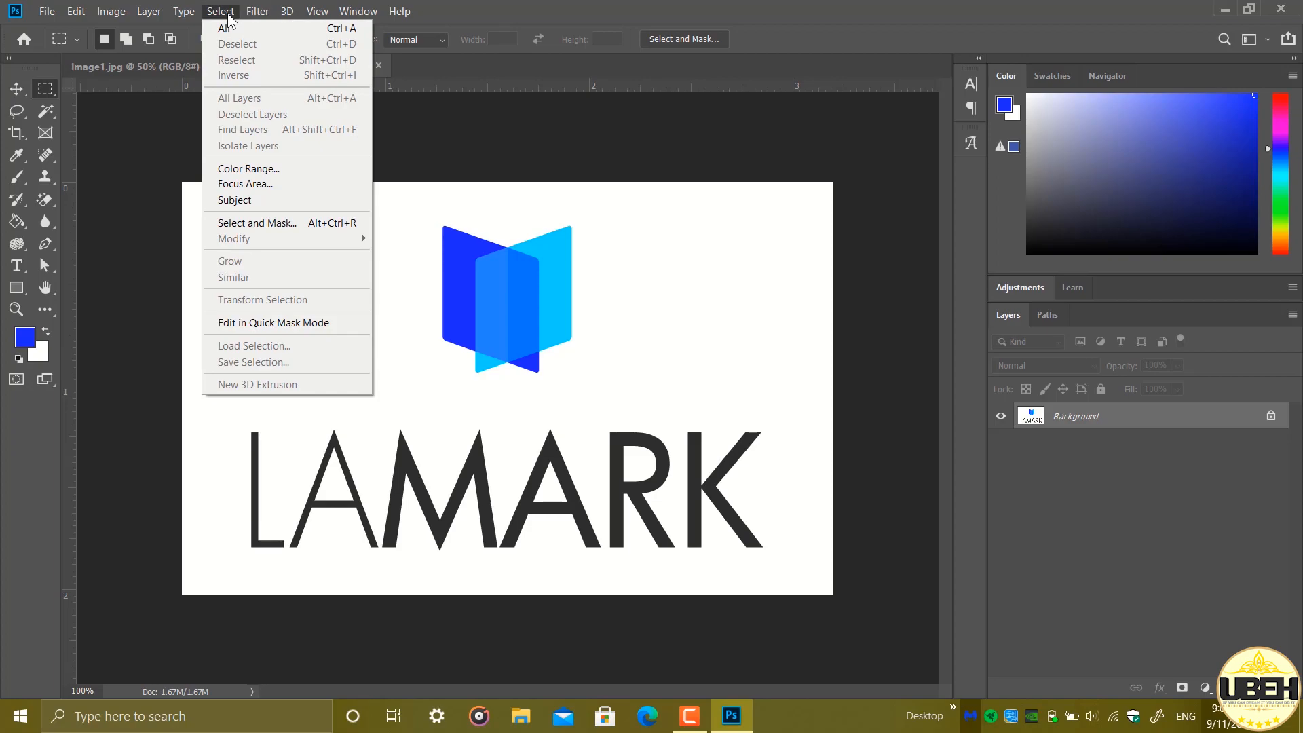
{"action": "left_click", "coordinate": [315, 168]}
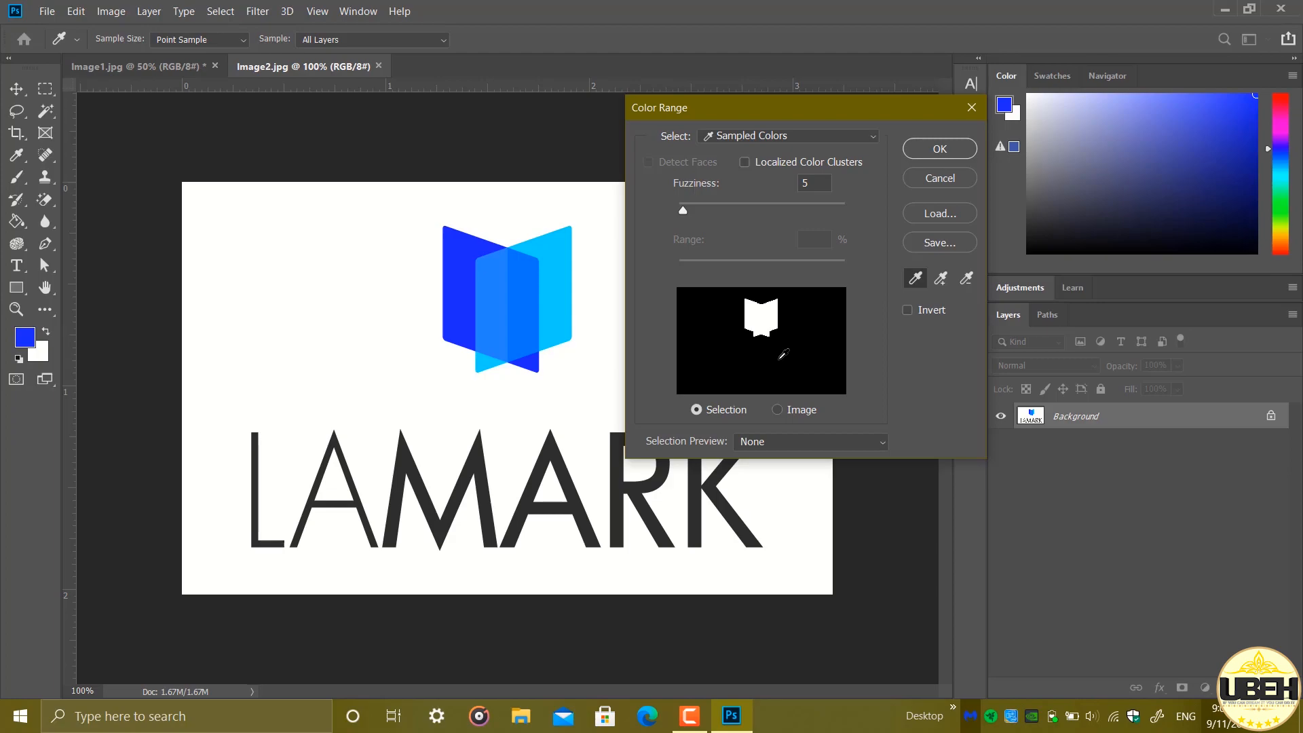
{"action": "left_click", "coordinate": [944, 286]}
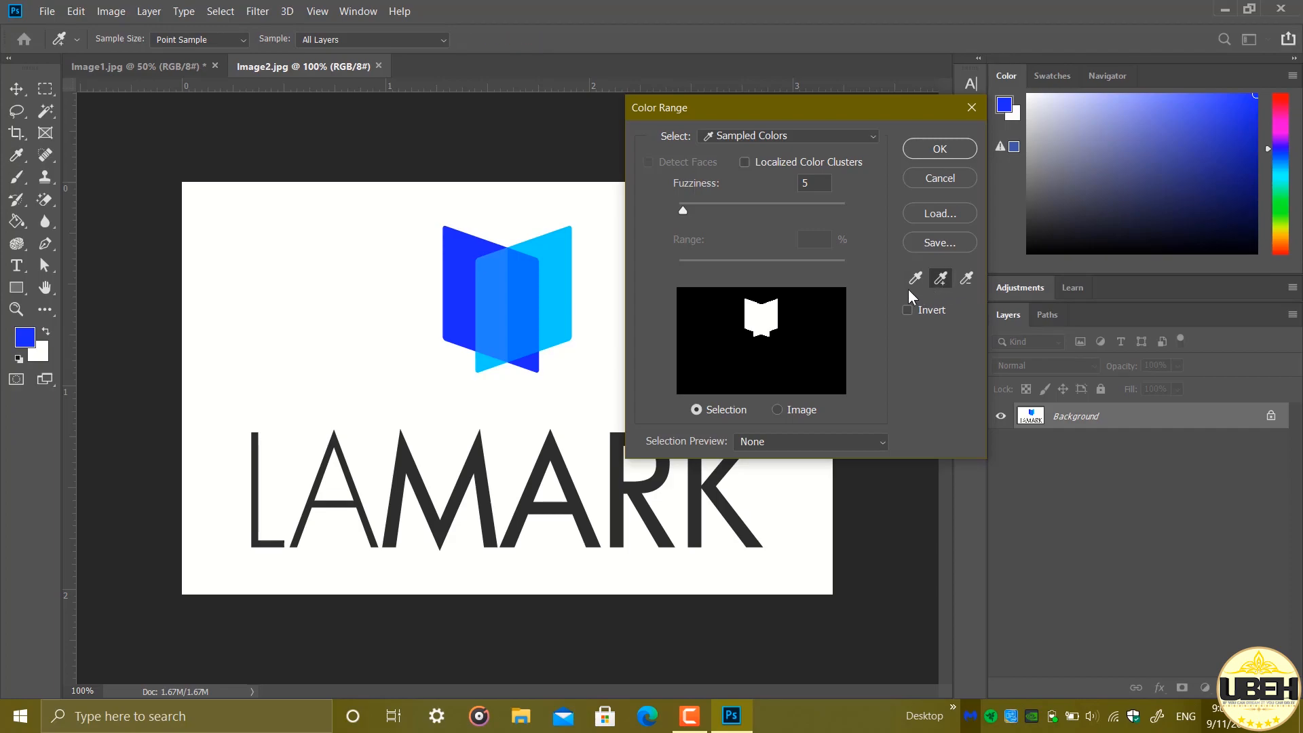
{"action": "left_click", "coordinate": [561, 293]}
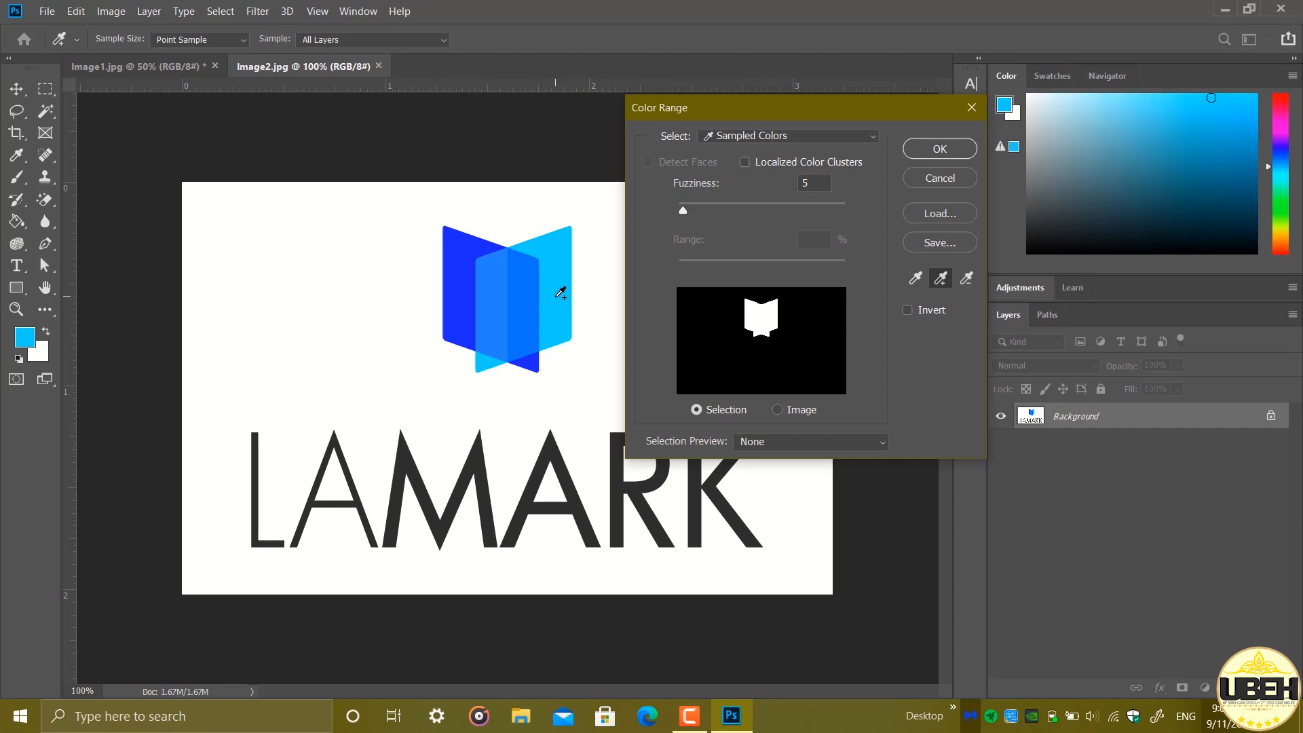
{"action": "left_click", "coordinate": [565, 464]}
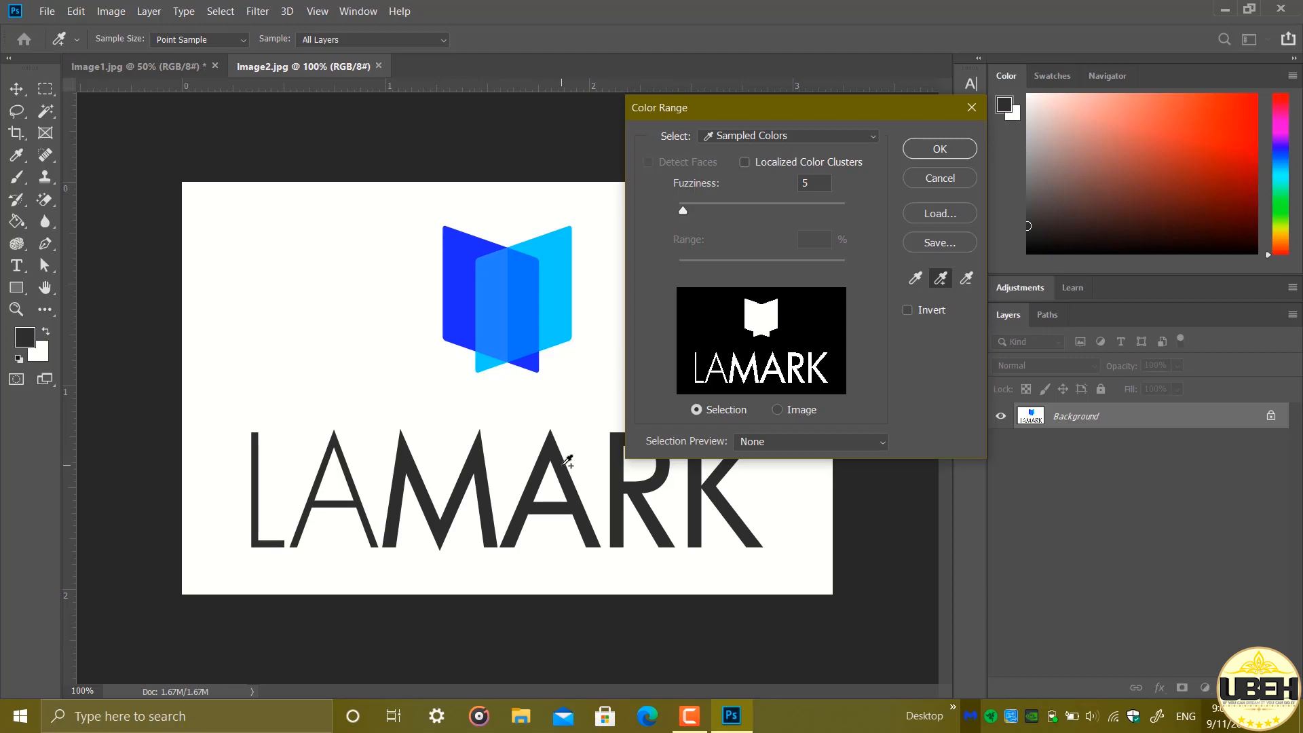
Subtract the dark LAMARK lettering from the Color Range sample and apply the selection to the blue logo symbol only
{"action": "left_click", "coordinate": [974, 286]}
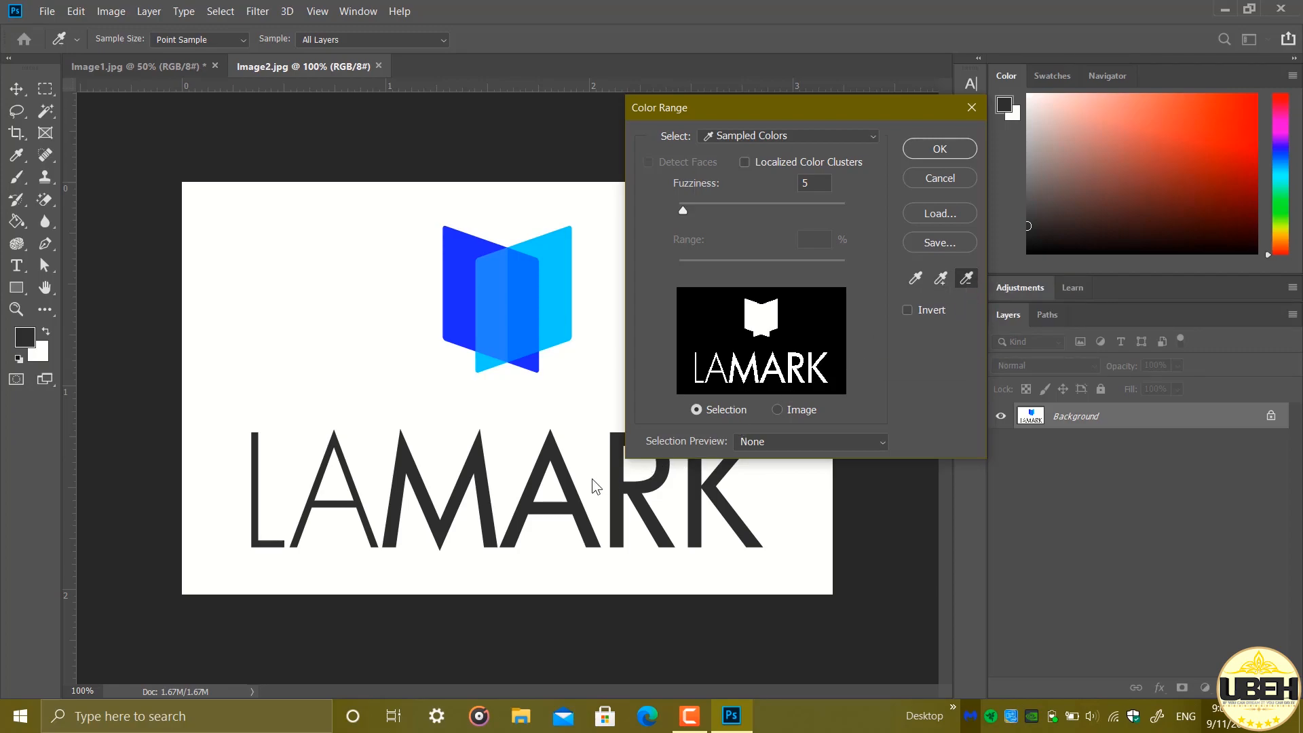
{"action": "left_click", "coordinate": [569, 483]}
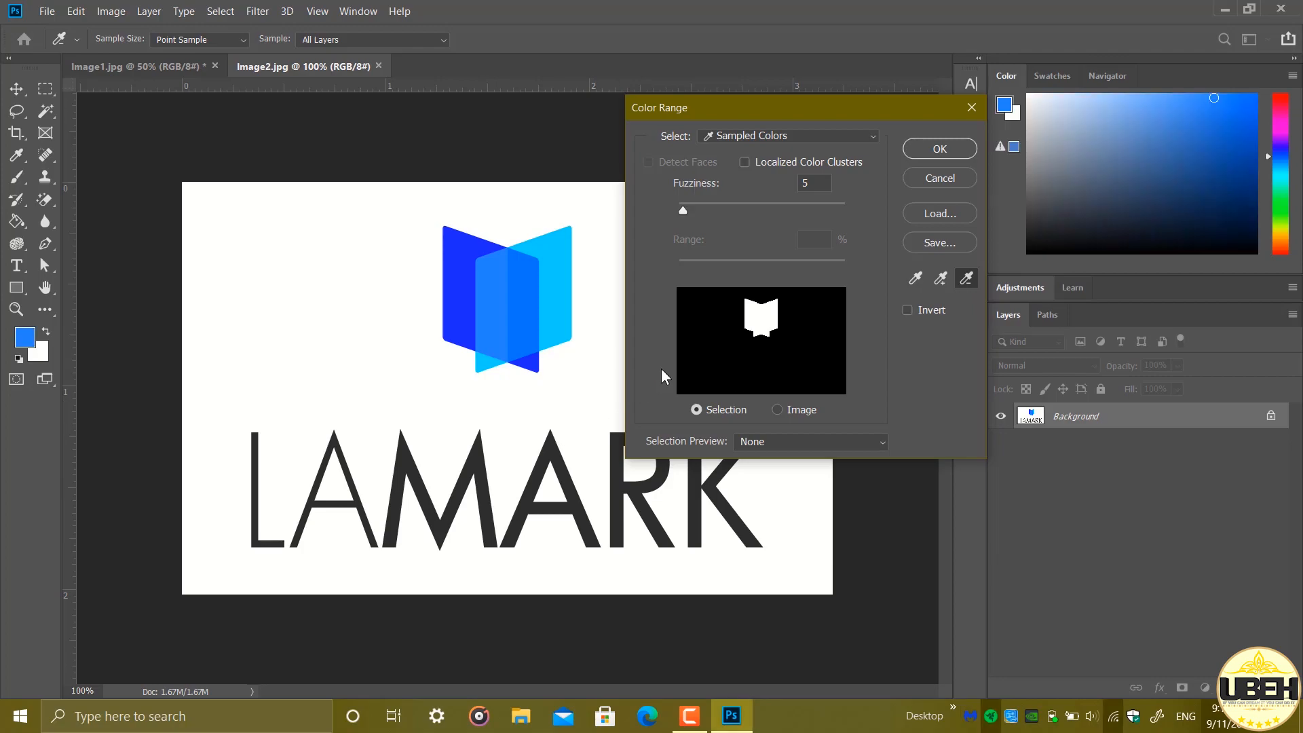
{"action": "left_click", "coordinate": [922, 149]}
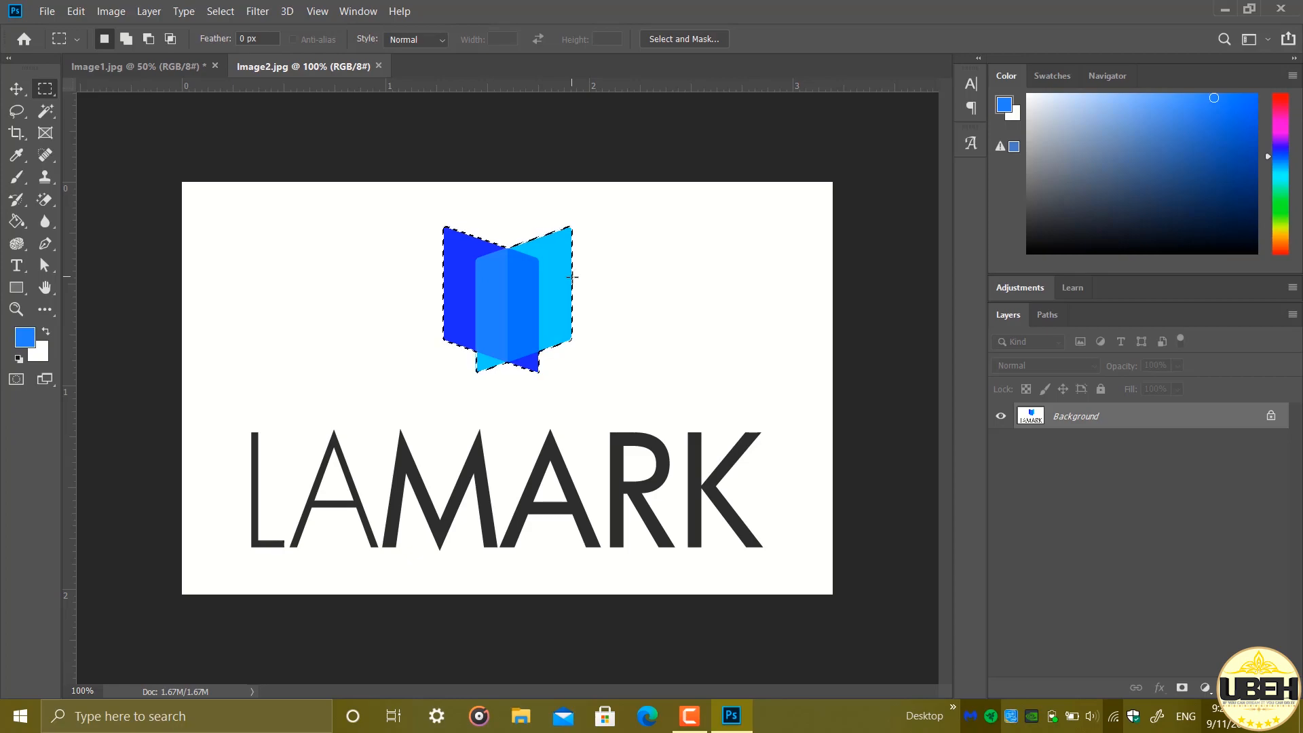
Expand the selection around the blue logo symbol by 3 pixels
{"action": "key", "text": "ctrl+plus"}
{"action": "key", "text": "ctrl+plus"}
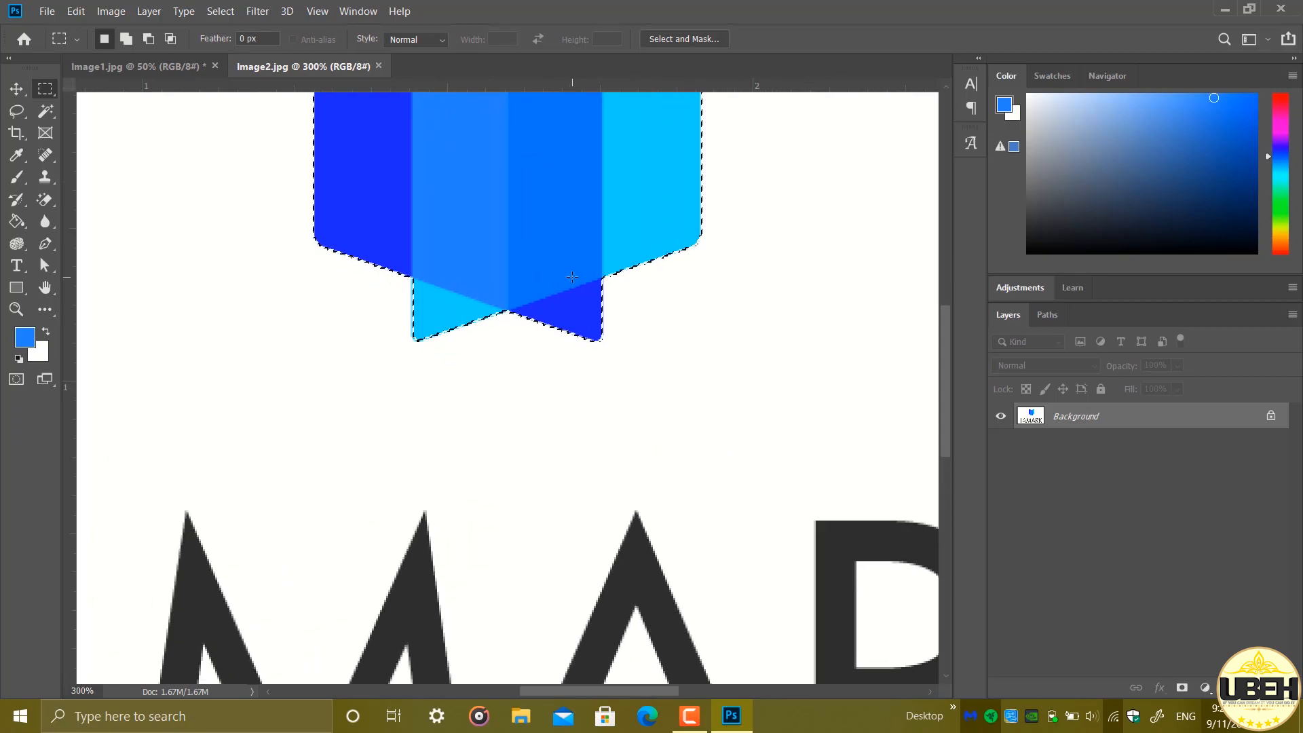
{"action": "scroll", "coordinate": [573, 278], "scroll_direction": "up", "scroll_amount": 6}
{"action": "scroll", "coordinate": [574, 281], "scroll_direction": "up", "scroll_amount": 2}
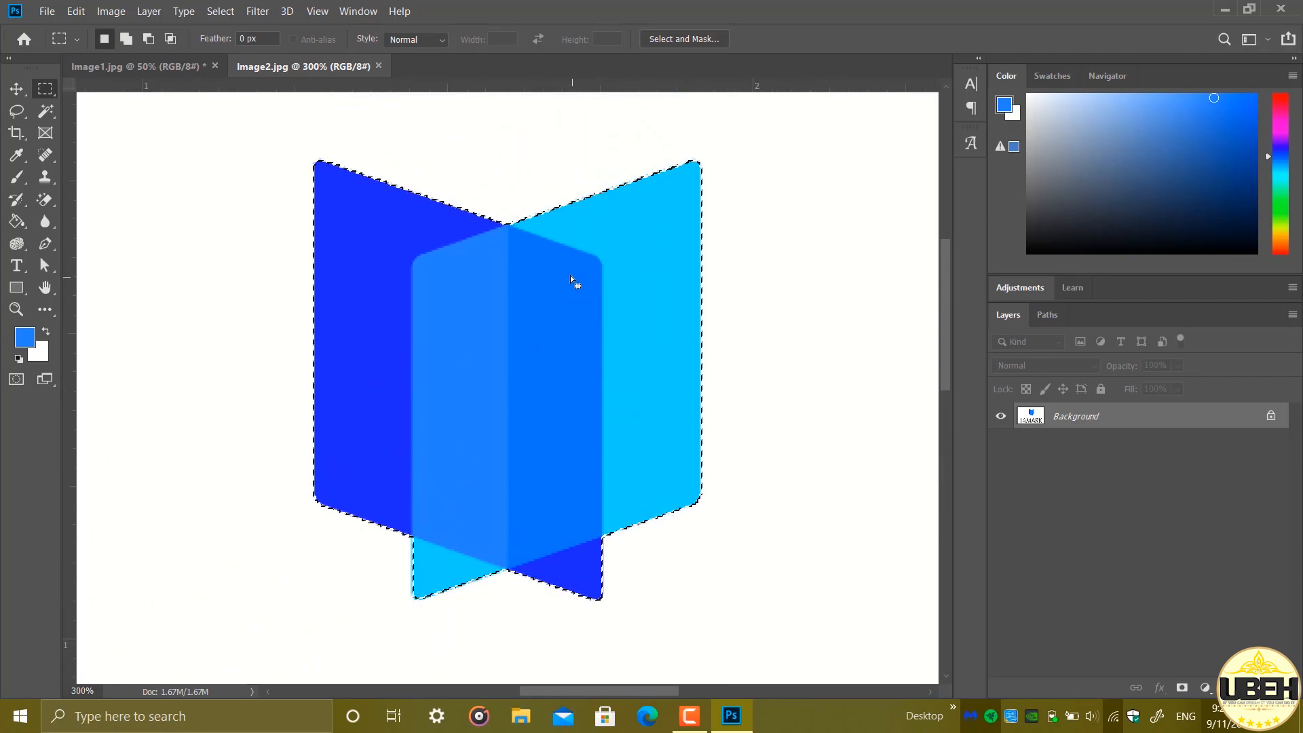
{"action": "left_click", "coordinate": [232, 11]}
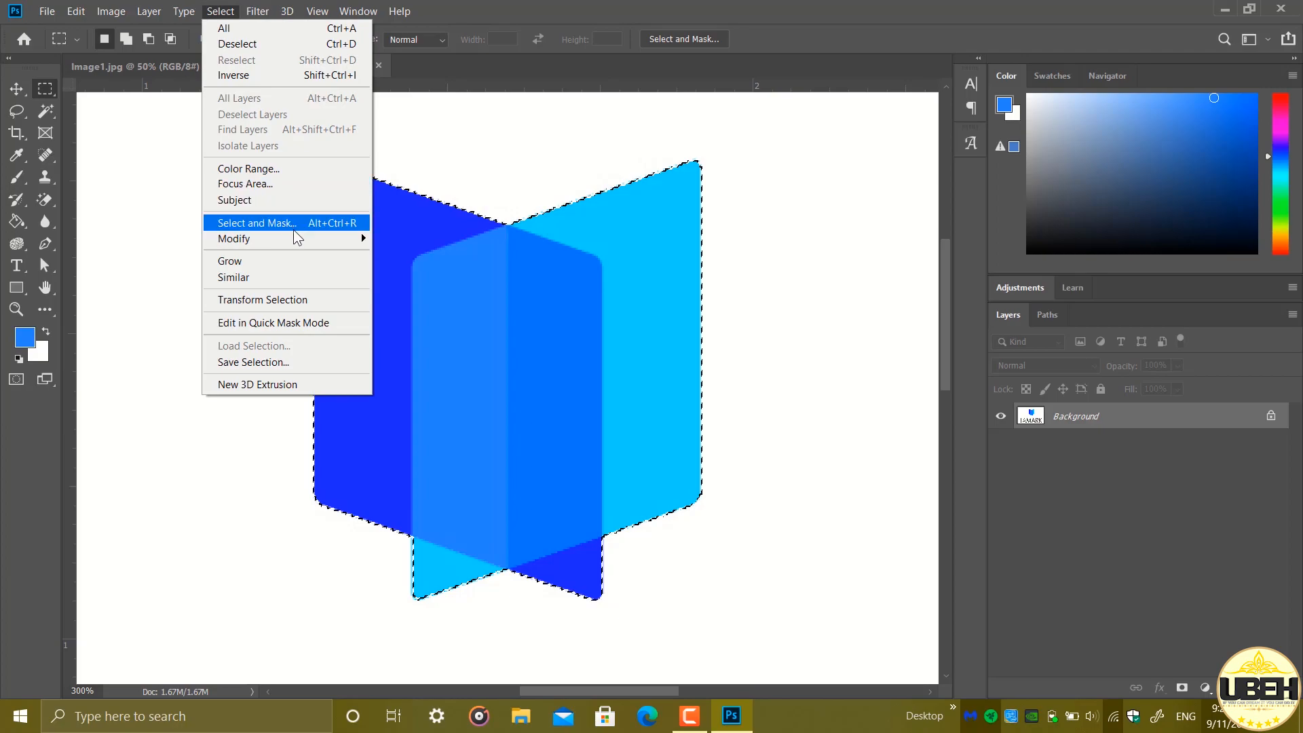
{"action": "mouse_move", "coordinate": [296, 238]}
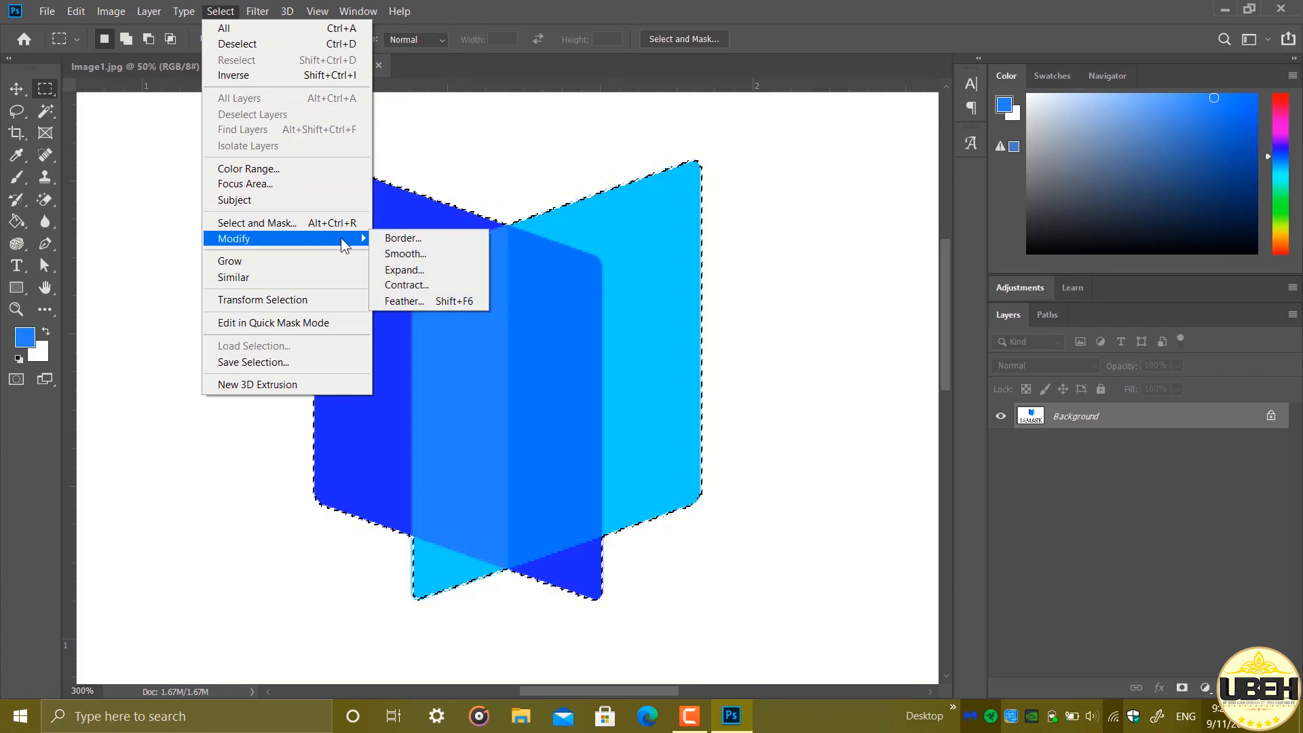
{"action": "left_click", "coordinate": [401, 270]}
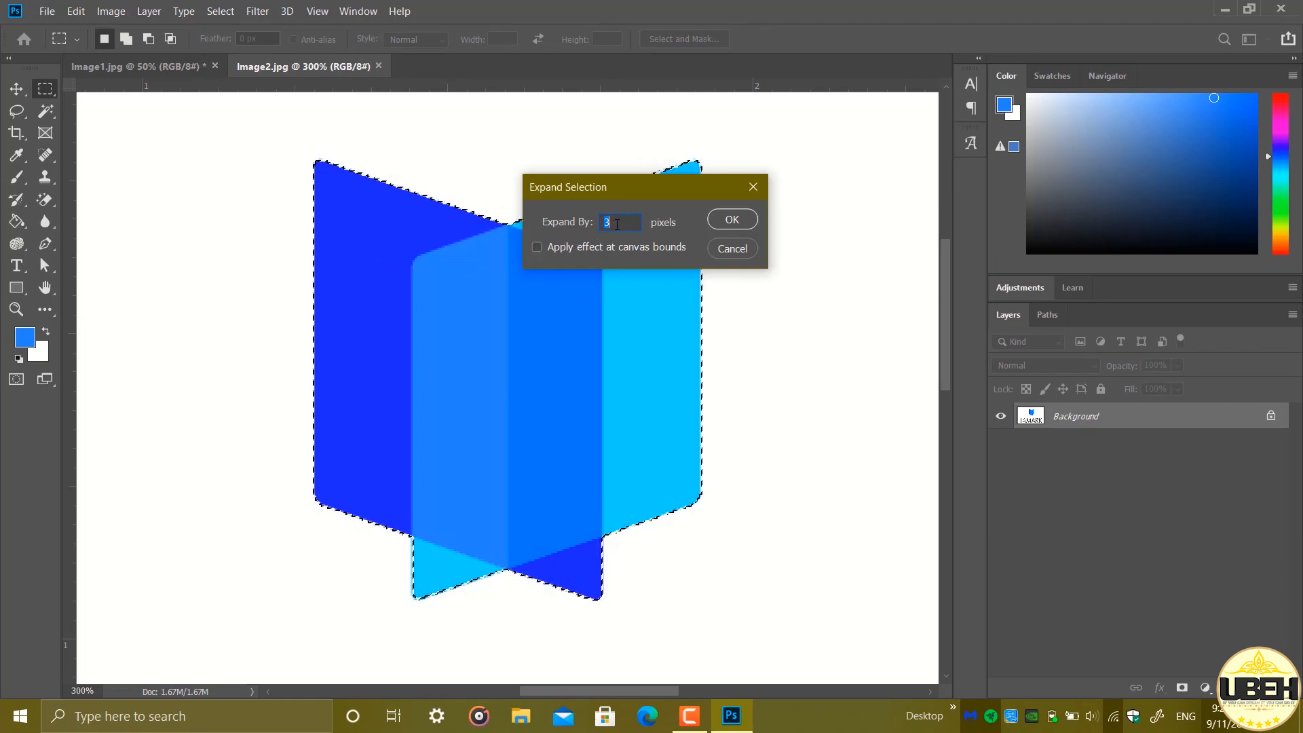
{"action": "left_click", "coordinate": [617, 224]}
{"action": "left_click", "coordinate": [721, 221]}
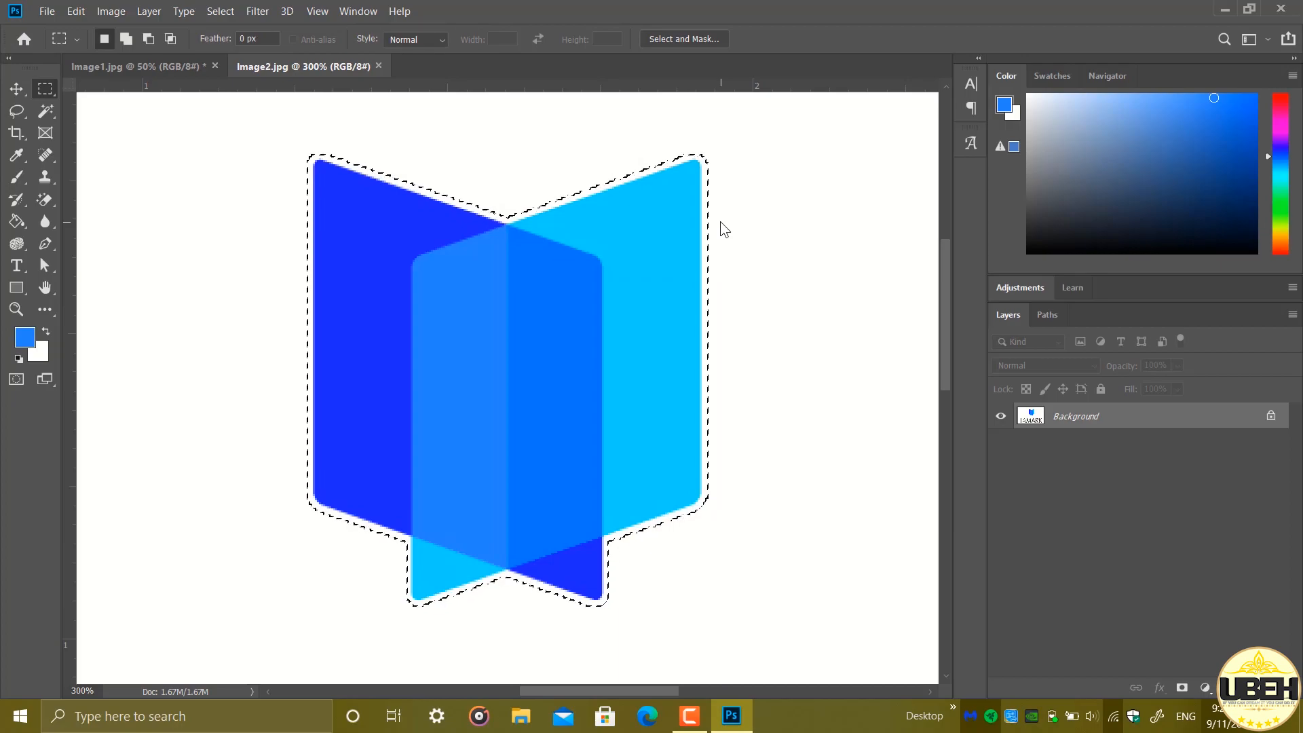
Remove the selected logo symbol with Content-Aware Fill, output to a new layer, and deselect the area
{"action": "left_click", "coordinate": [75, 12]}
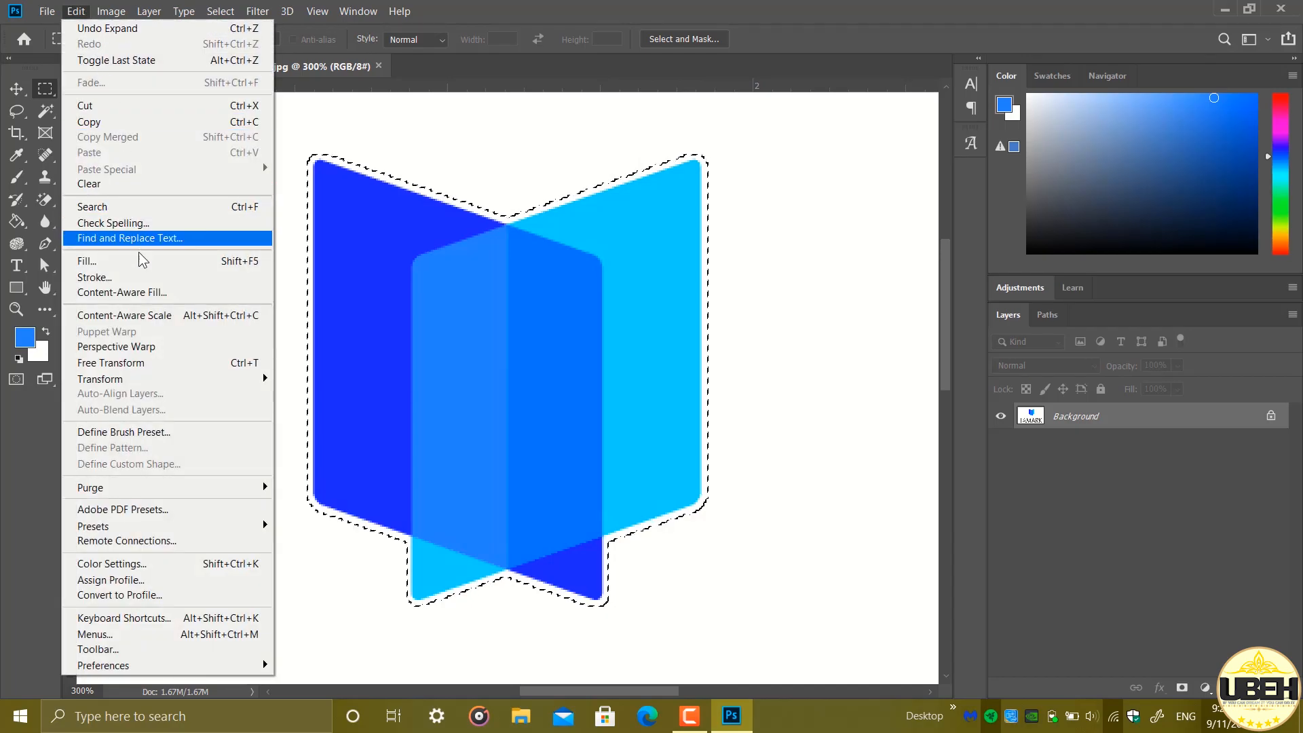
{"action": "left_click", "coordinate": [144, 293]}
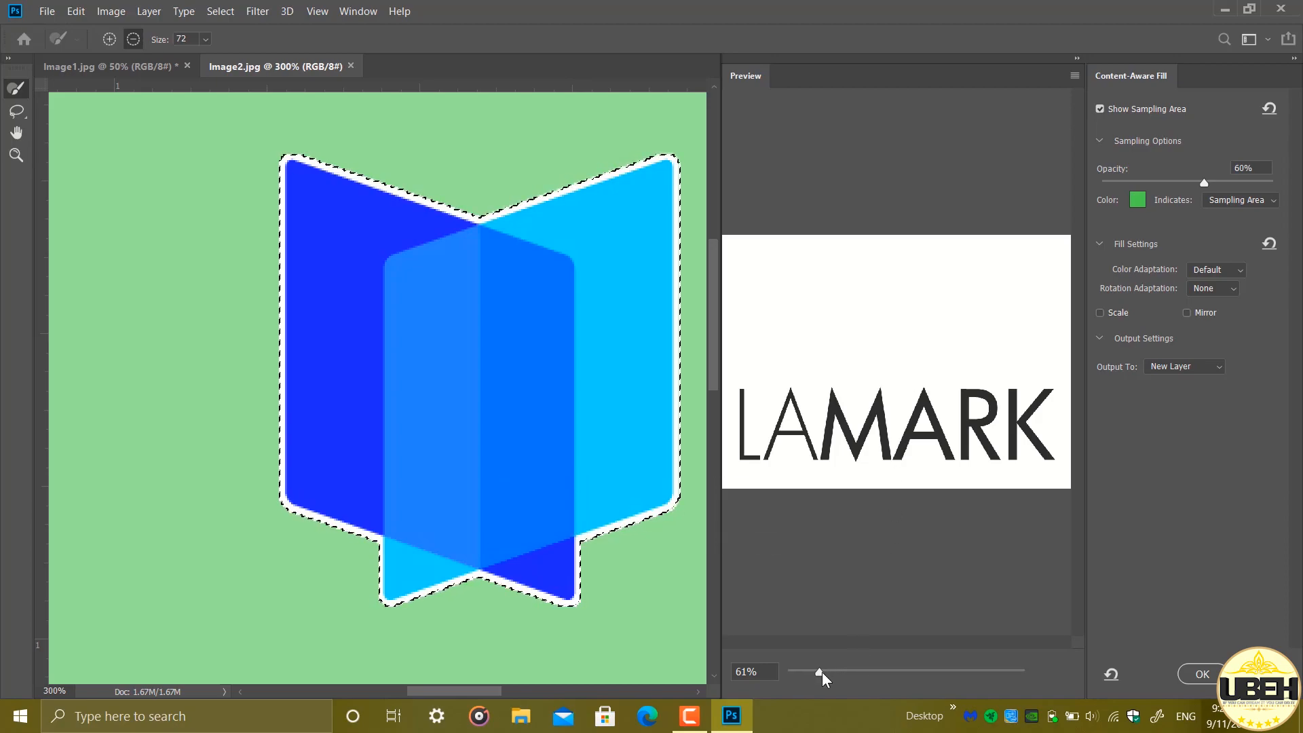
{"action": "left_click_drag", "start_coordinate": [822, 672], "coordinate": [733, 672]}
{"action": "left_click", "coordinate": [746, 671]}
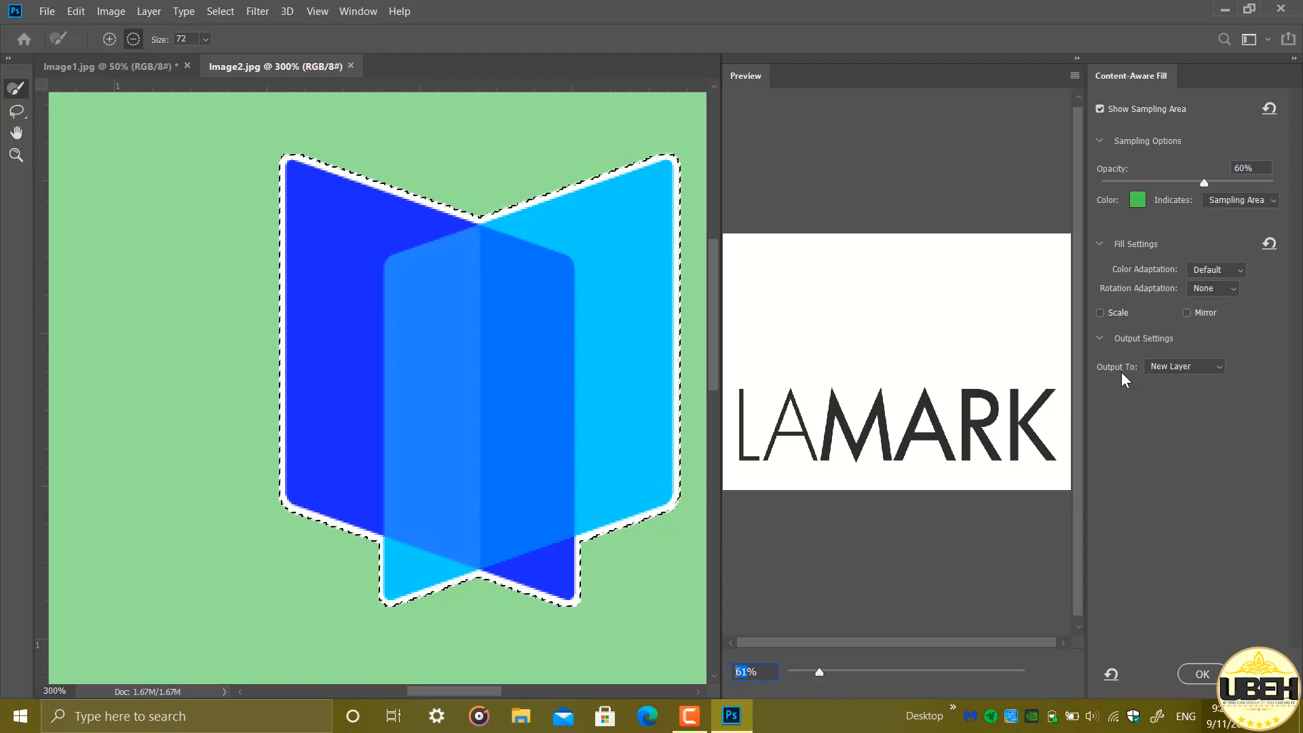
{"action": "left_click", "coordinate": [1219, 369]}
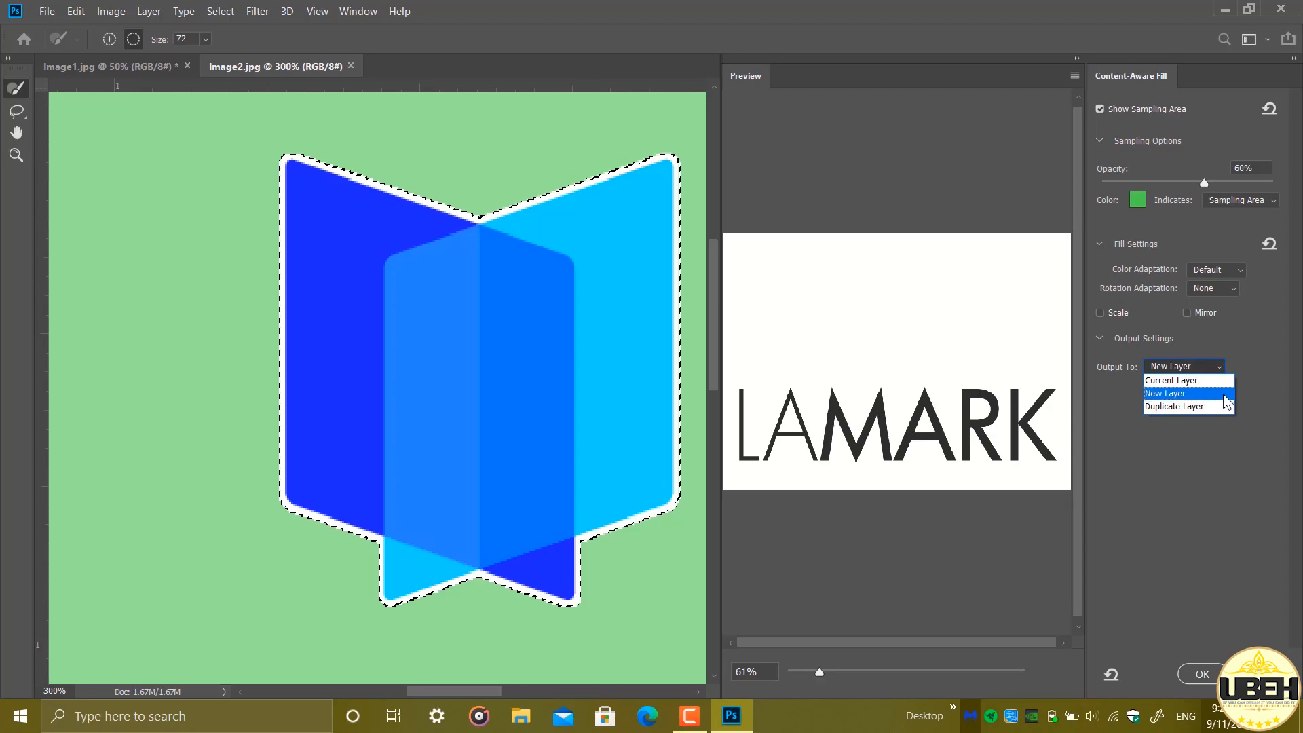
{"action": "left_click", "coordinate": [1224, 394]}
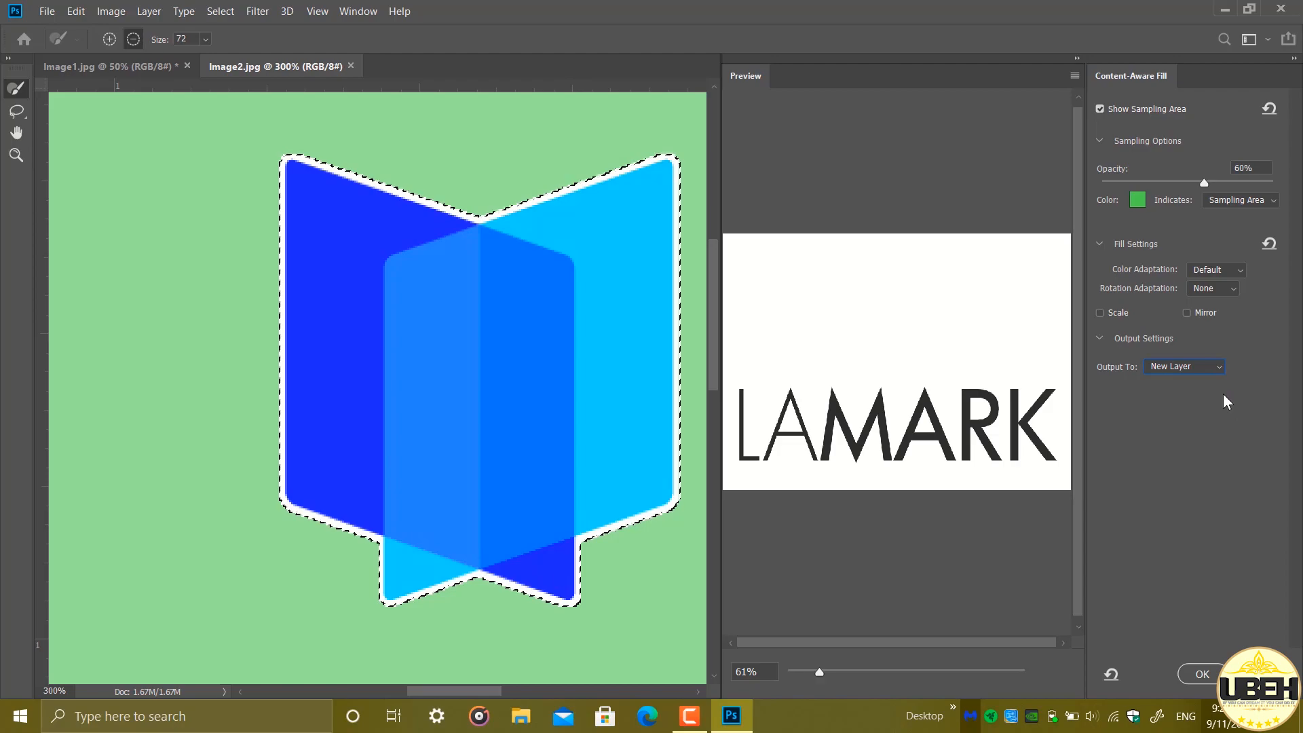
{"action": "left_click", "coordinate": [1217, 675]}
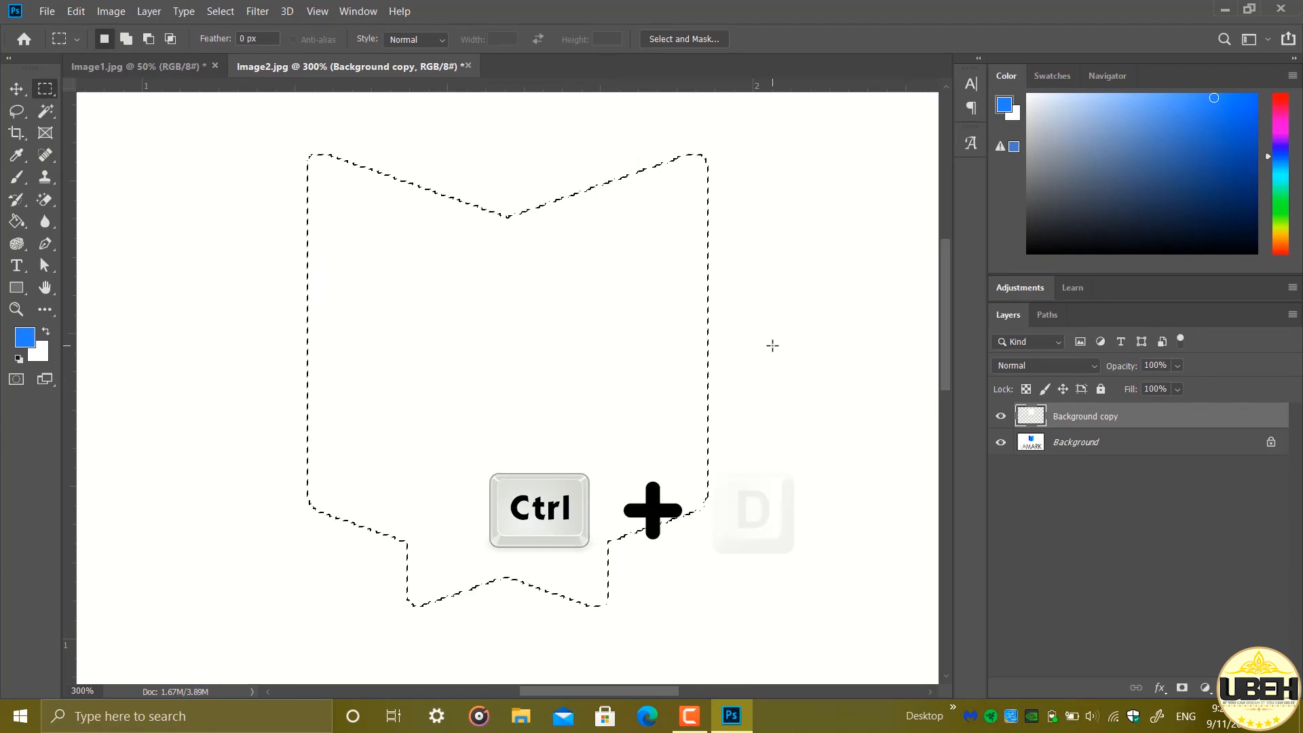
{"action": "key", "text": "ctrl+d"}
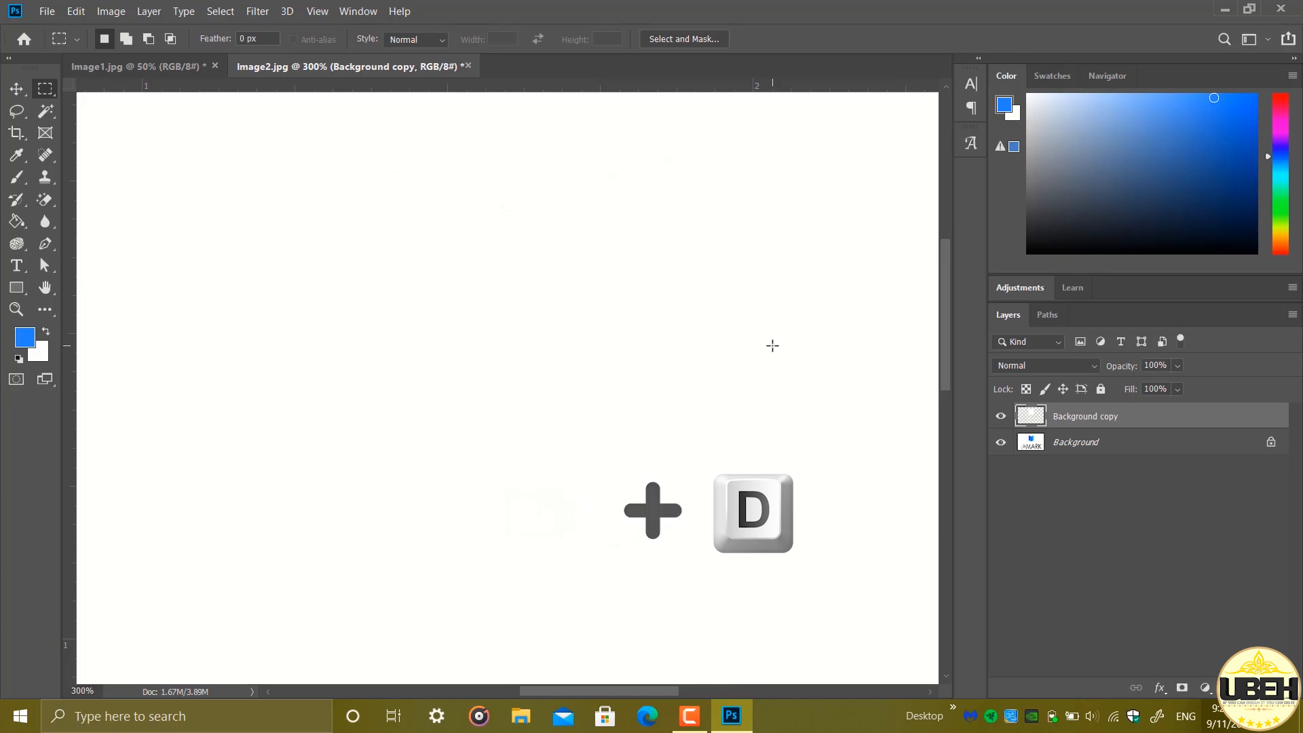
Fit the whole image in view and toggle the fill layer's visibility off and on to compare before and after
{"action": "key", "text": "ctrl+0"}
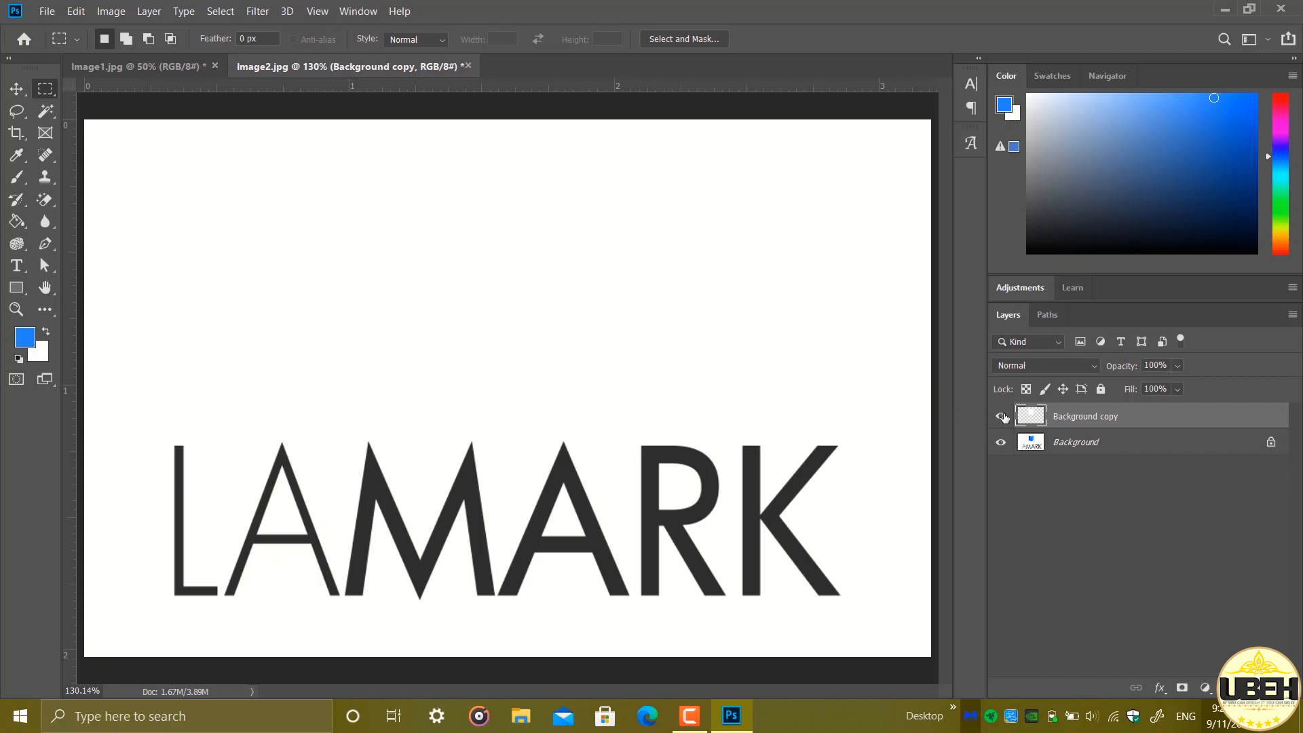
{"action": "left_click", "coordinate": [1002, 417]}
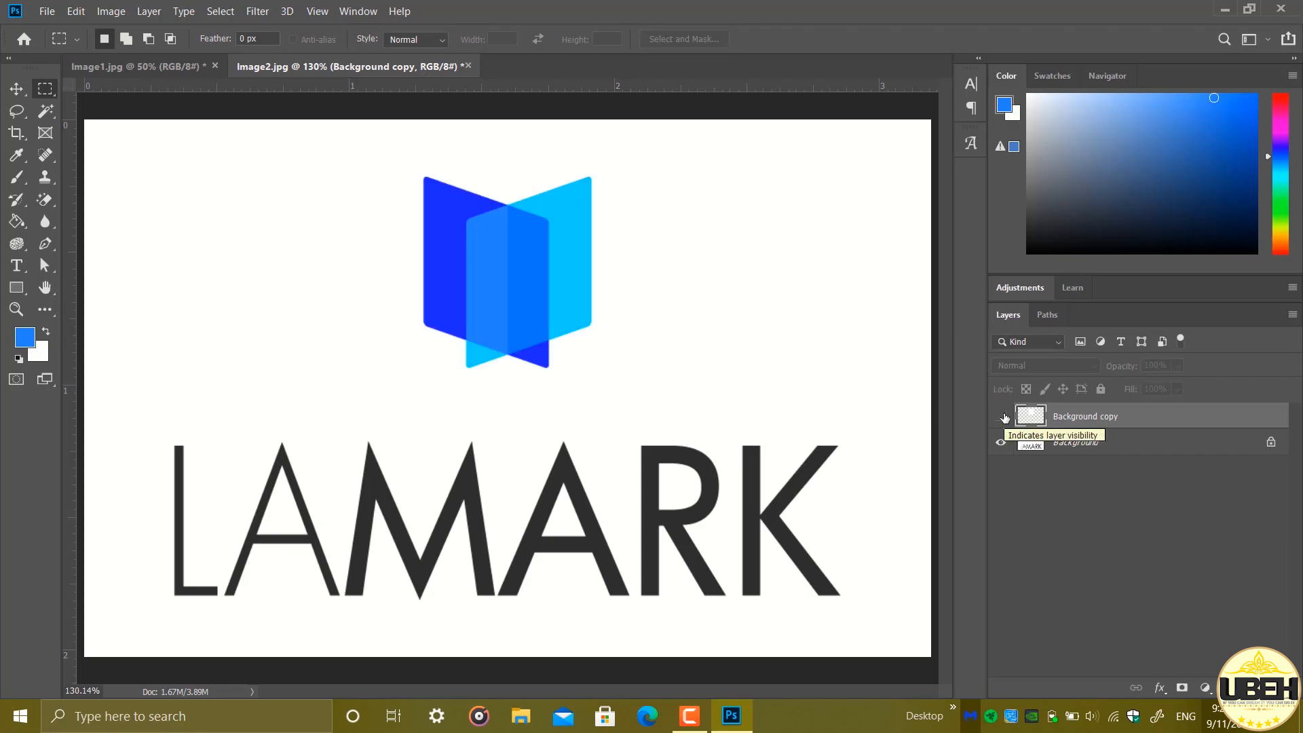
{"action": "left_click", "coordinate": [1003, 417]}
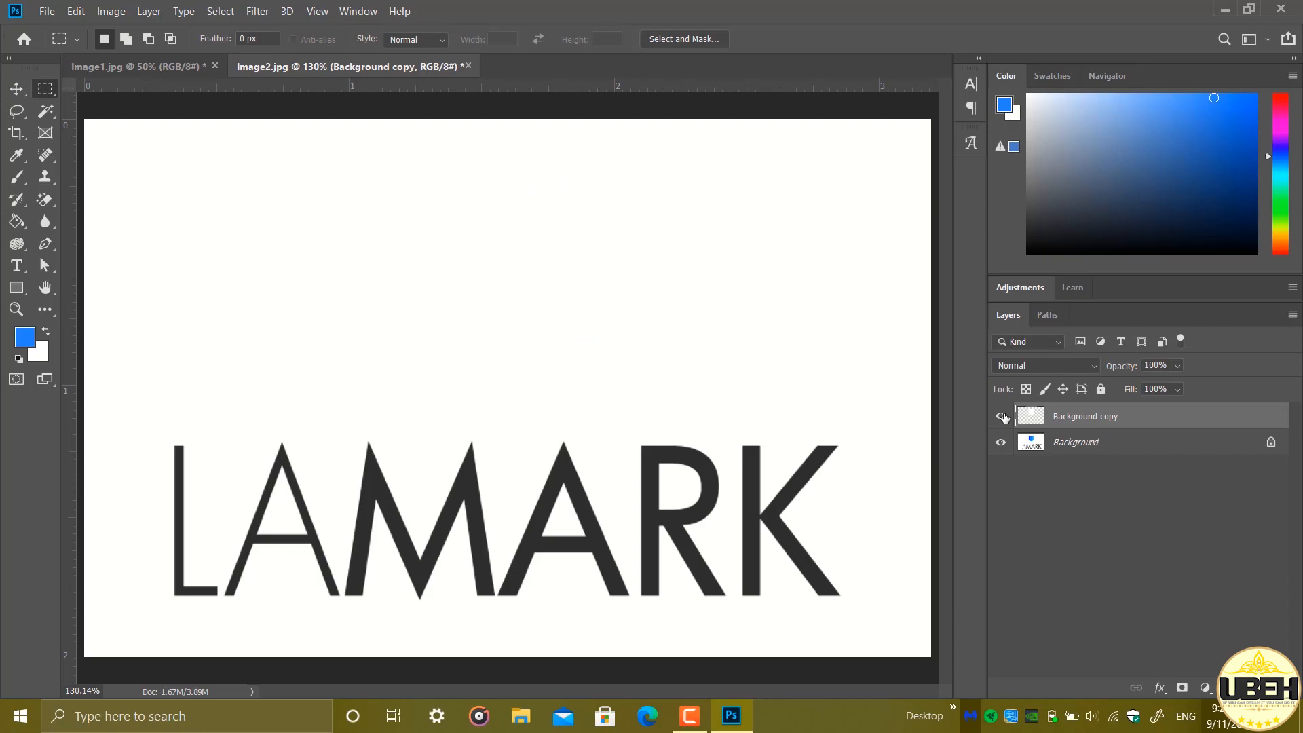